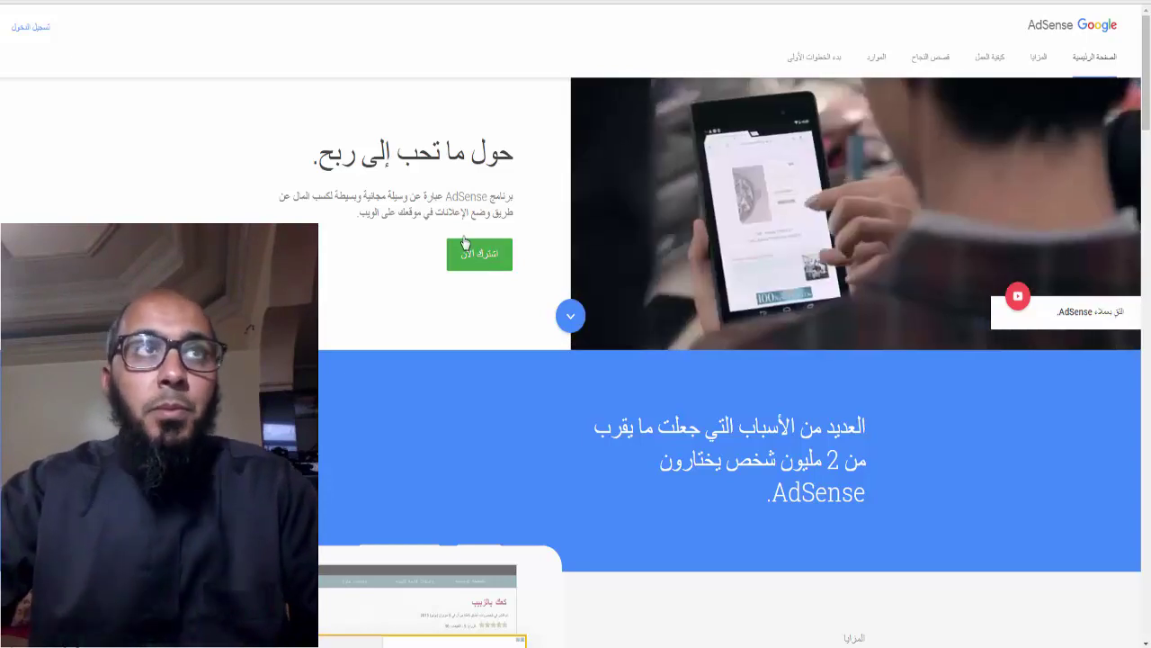
Start the AdSense sign-up, then switch to the Blogger tab
{"action": "left_click", "coordinate": [479, 255]}
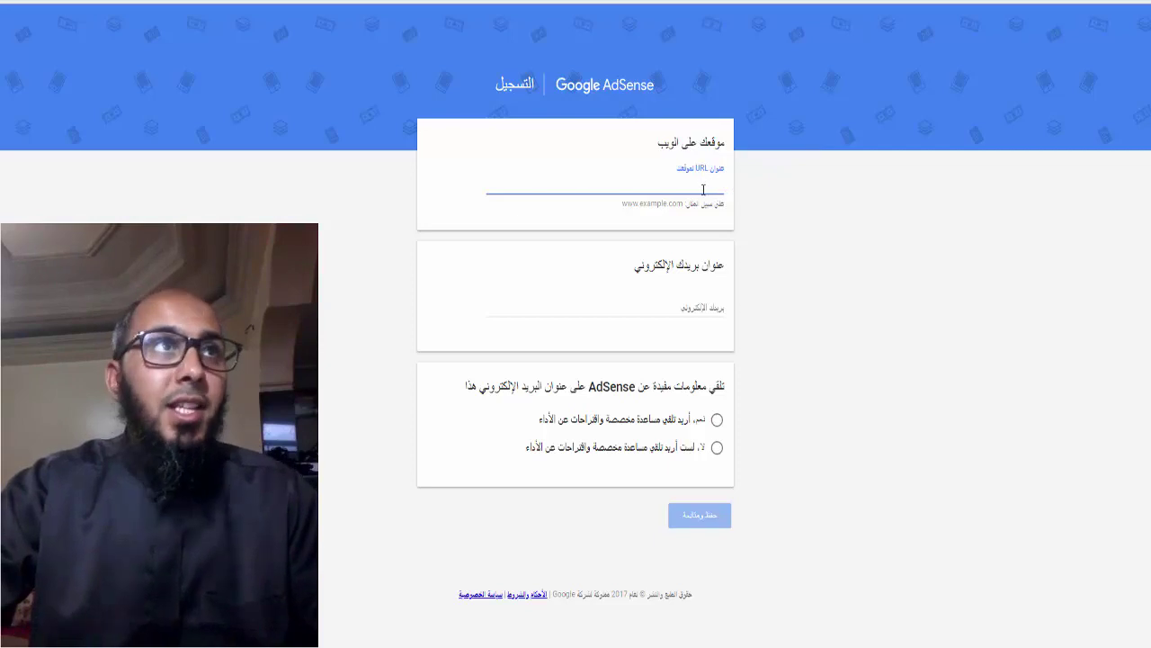
{"action": "key", "text": "ctrl+Tab"}
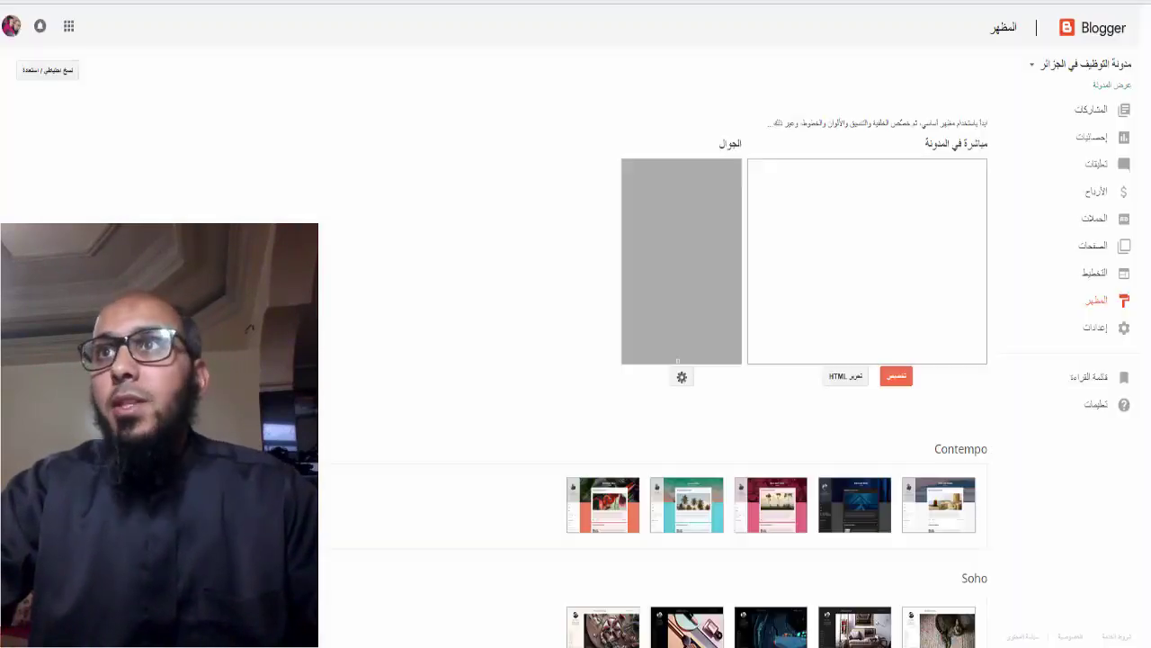
View the live jobs-dz blog to get its address, then go back
{"action": "left_click", "coordinate": [1111, 87]}
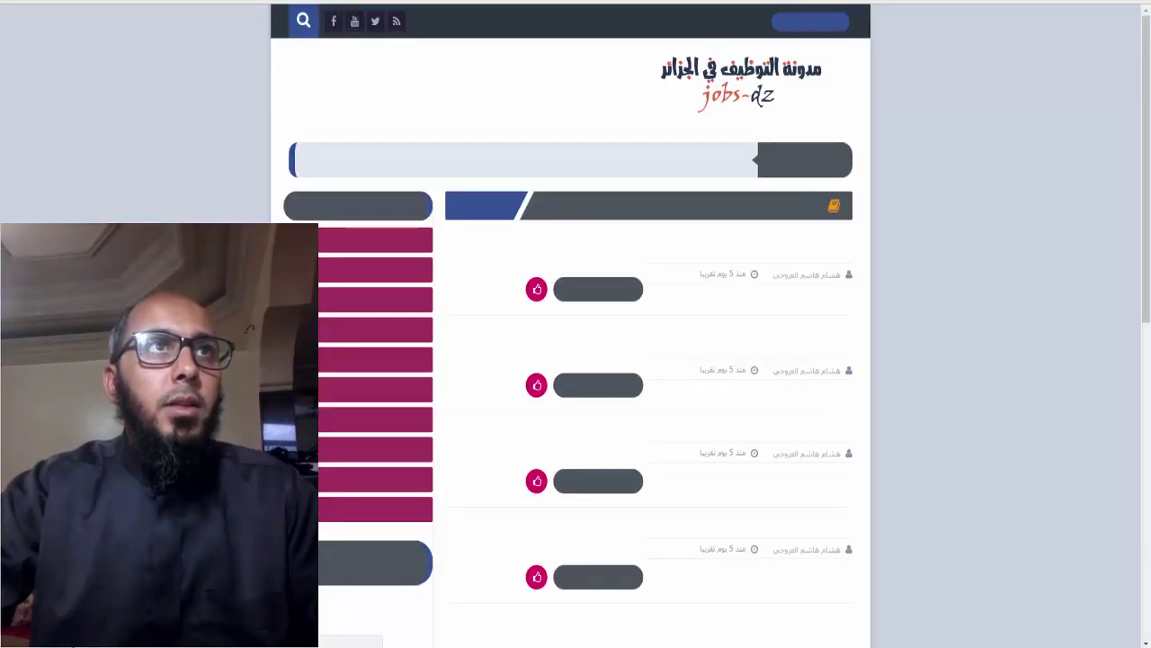
{"action": "key", "text": "alt+Left"}
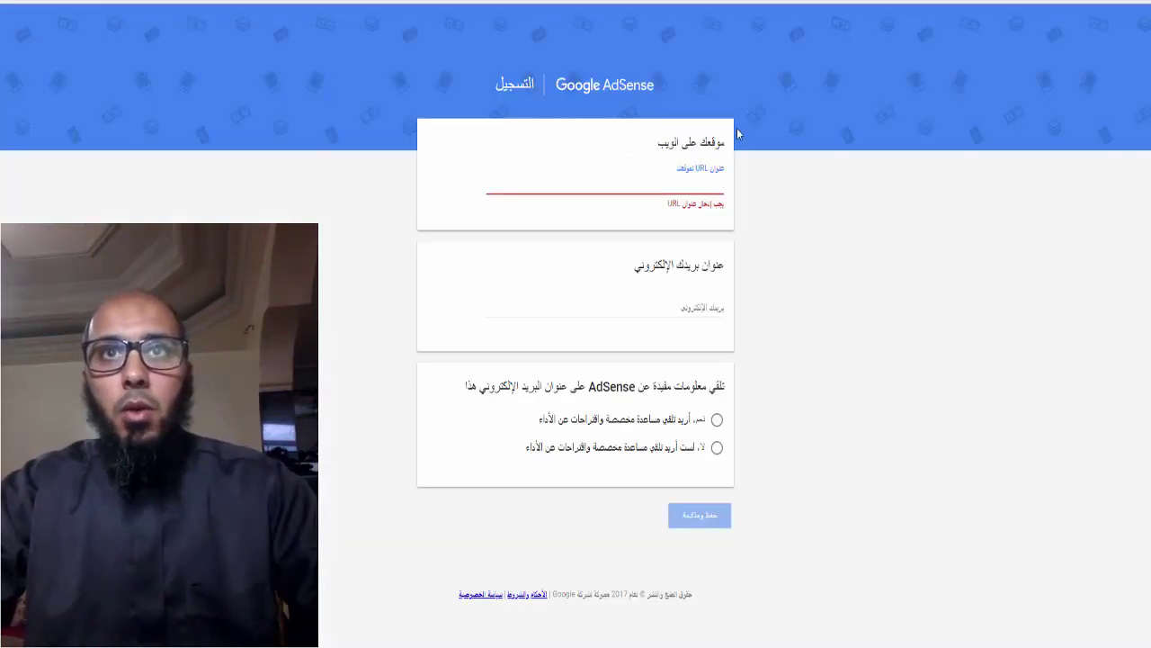
{"action": "type", "text": "http://www.dz-jobs.com/"}
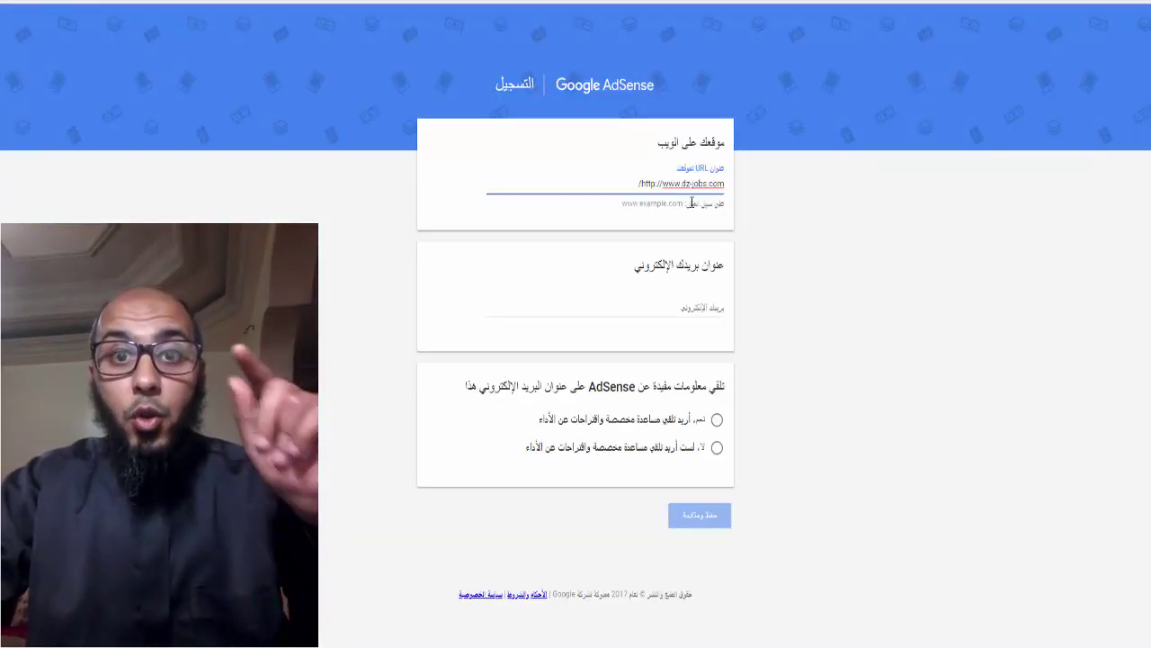
{"action": "left_click", "coordinate": [656, 183]}
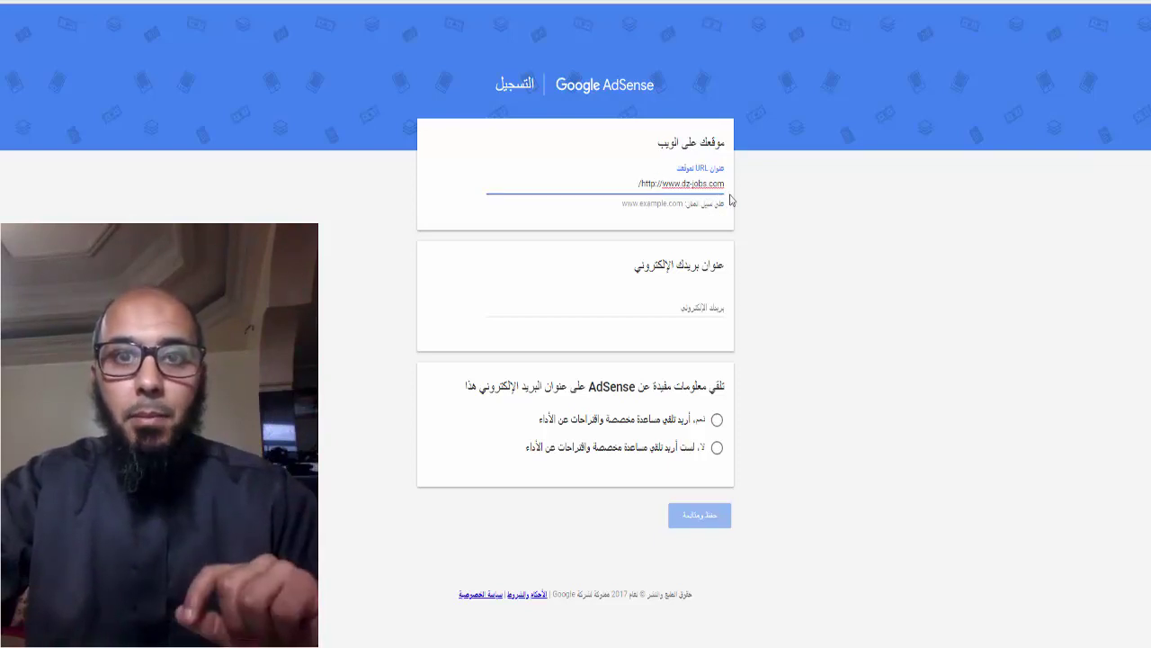
{"action": "type", "text": "s"}
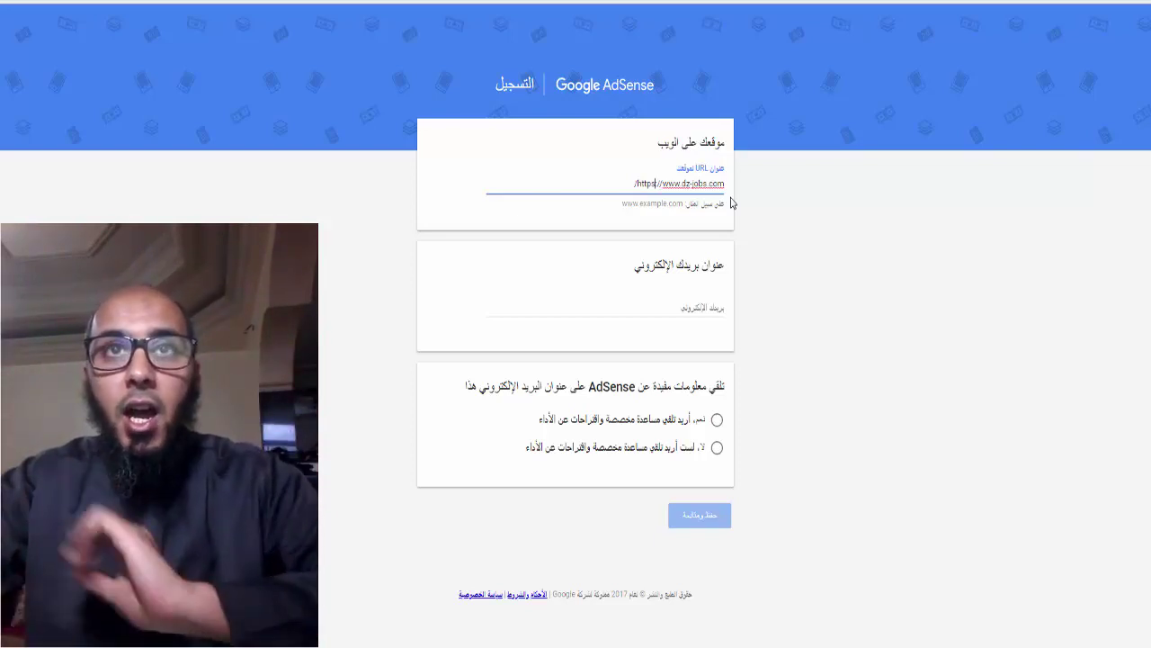
{"action": "key", "text": "BackSpace"}
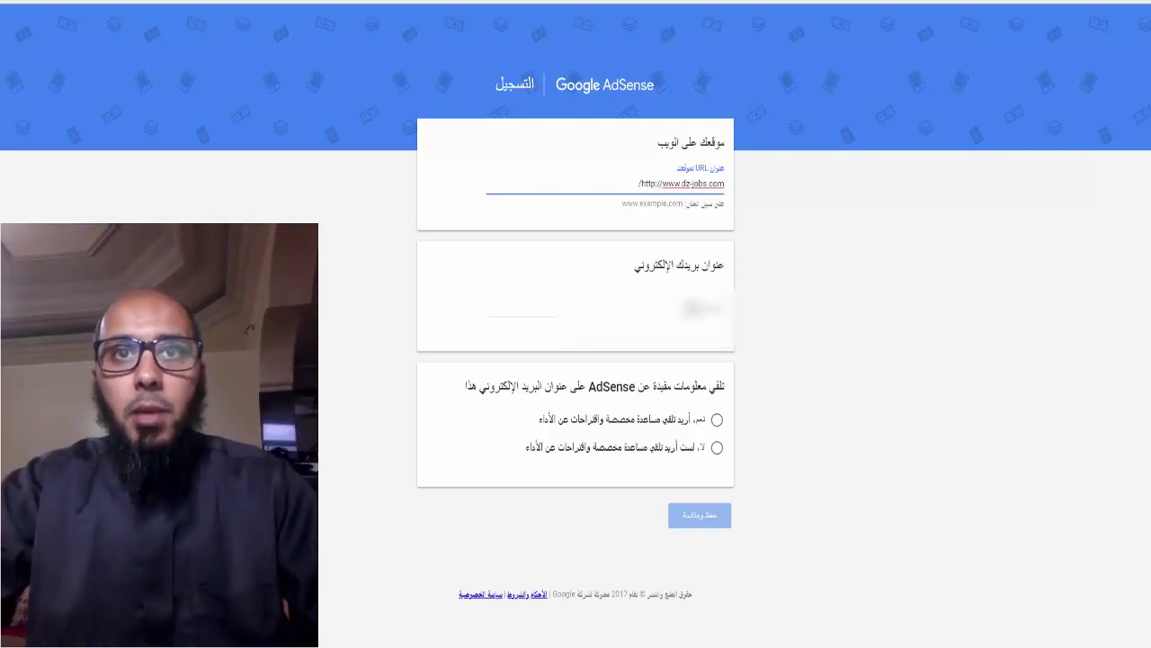
{"action": "left_click", "coordinate": [519, 315]}
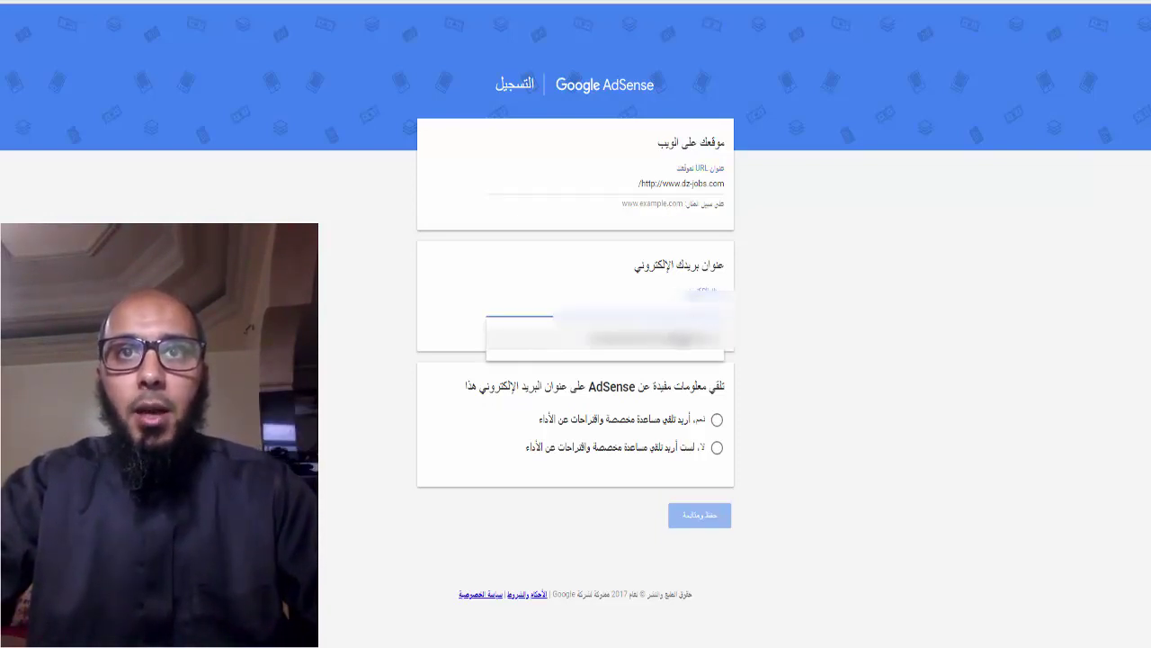
{"action": "left_click", "coordinate": [630, 339]}
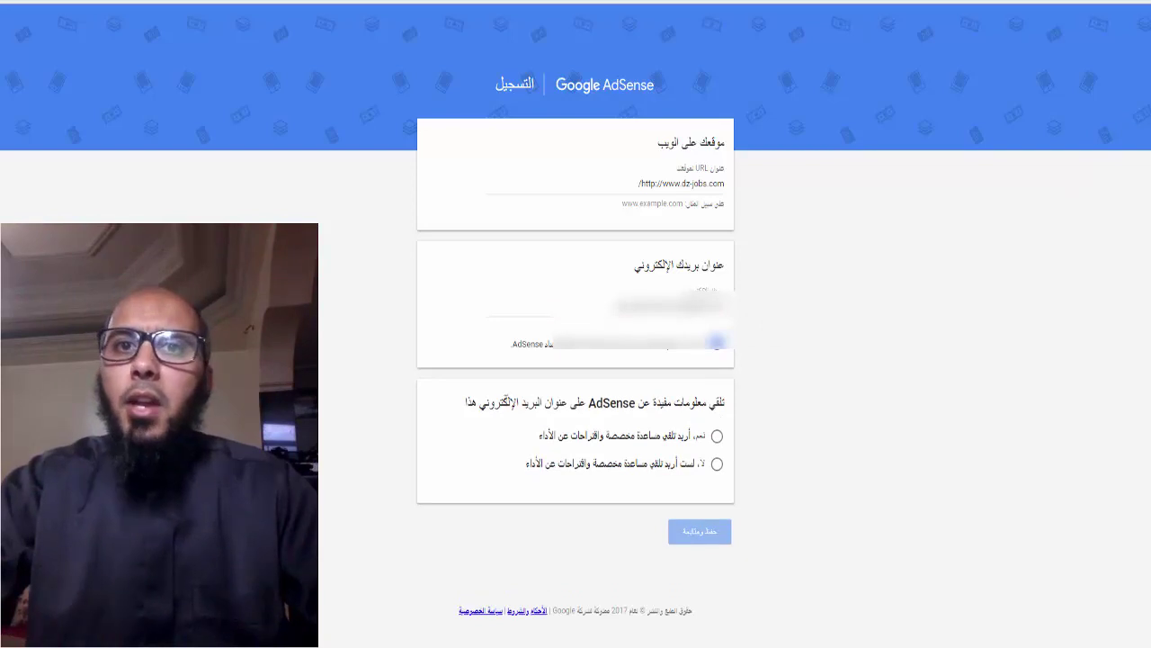
{"action": "left_click", "coordinate": [720, 438]}
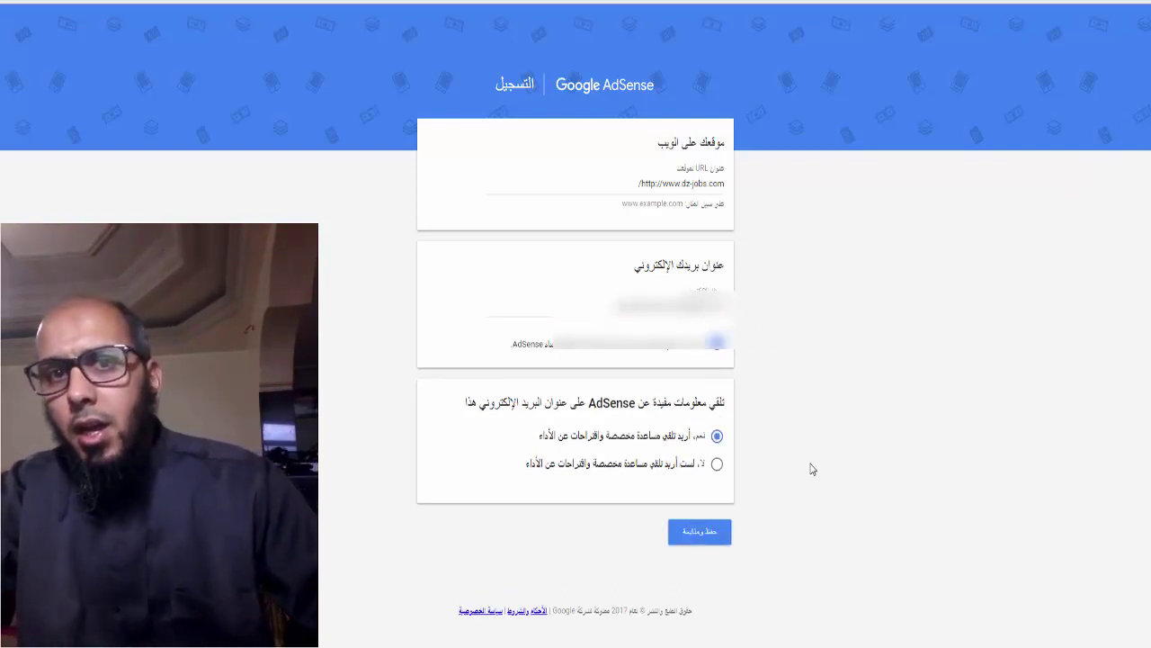
Submit the site details, choose المغرب as country, accept the terms and create the account
{"action": "left_click", "coordinate": [717, 541]}
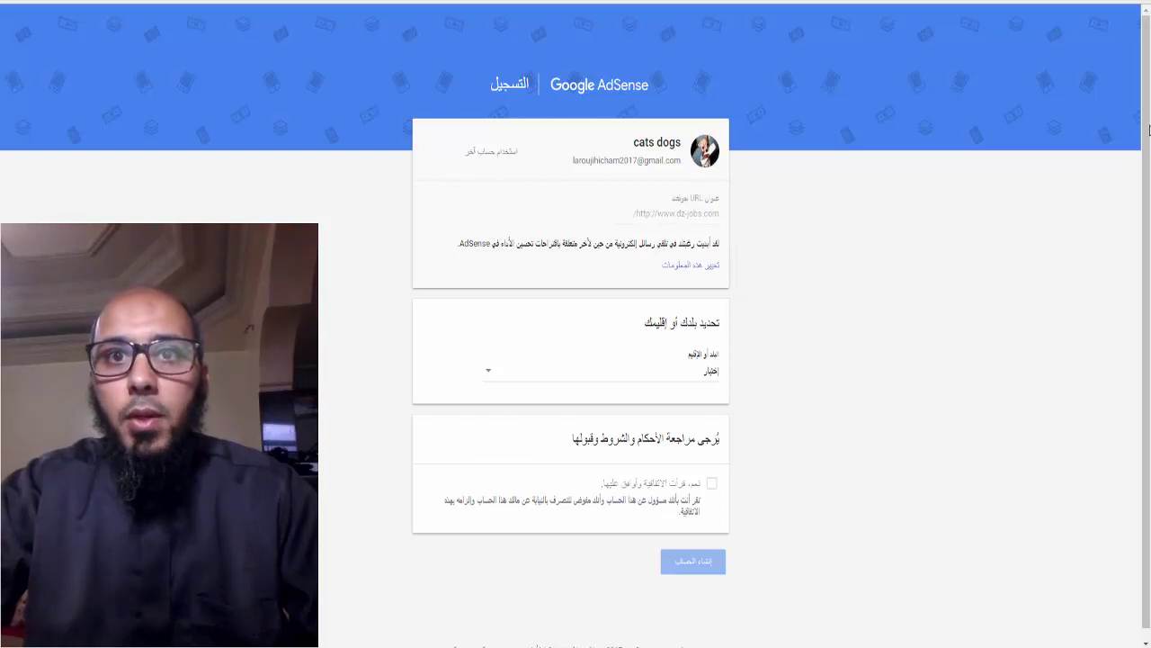
{"action": "scroll", "coordinate": [740, 469], "scroll_direction": "down", "scroll_amount": 1}
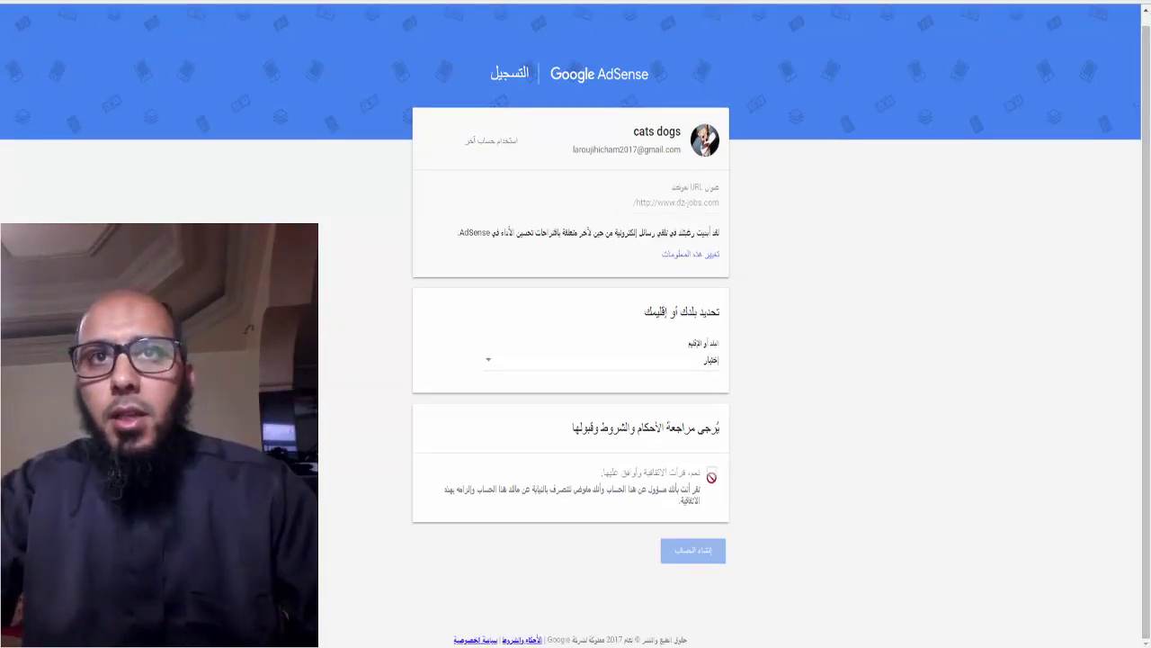
{"action": "left_click", "coordinate": [490, 364]}
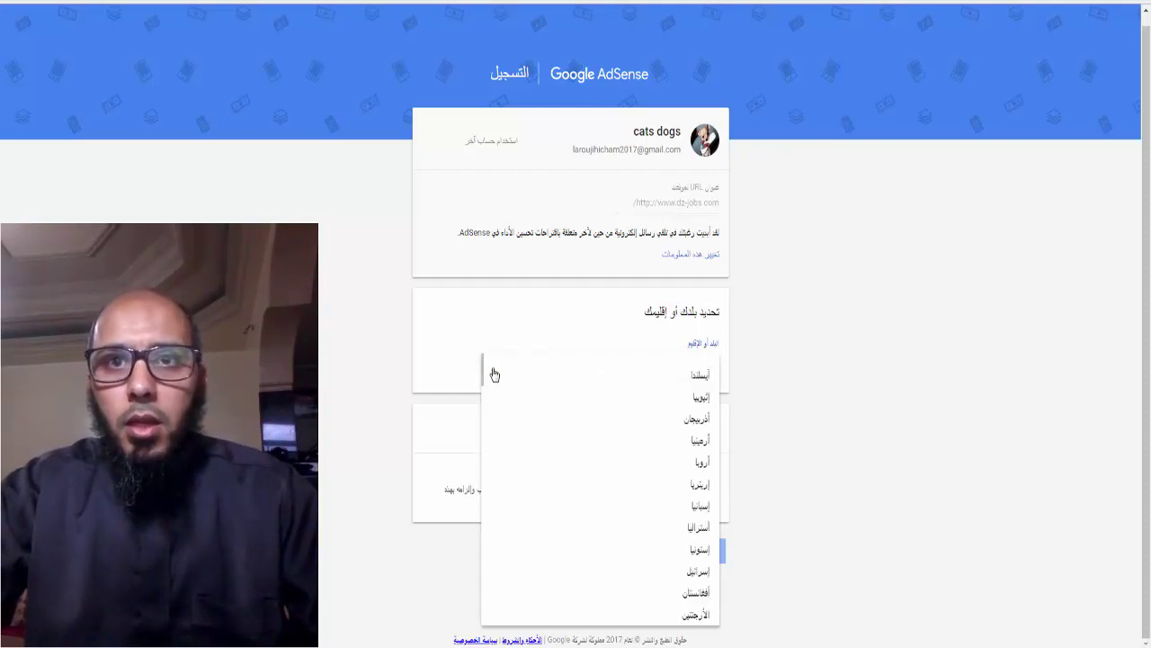
{"action": "scroll", "coordinate": [483, 405], "scroll_direction": "down", "scroll_amount": 5}
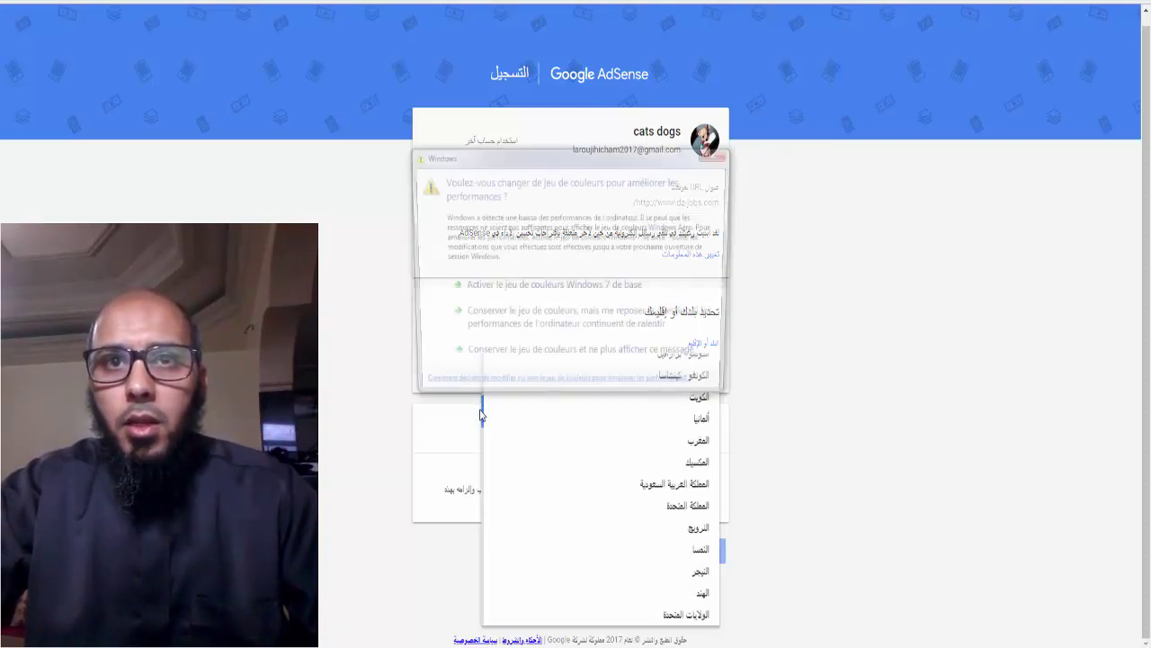
{"action": "left_click", "coordinate": [696, 443]}
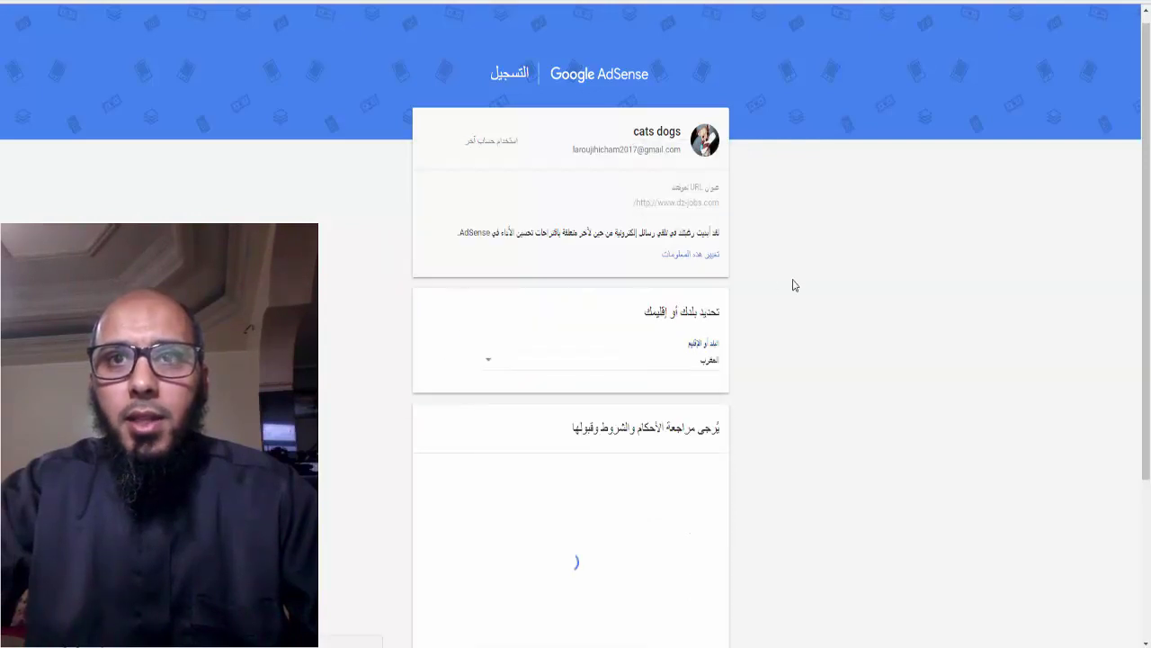
{"action": "scroll", "coordinate": [1138, 392], "scroll_direction": "down", "scroll_amount": 3}
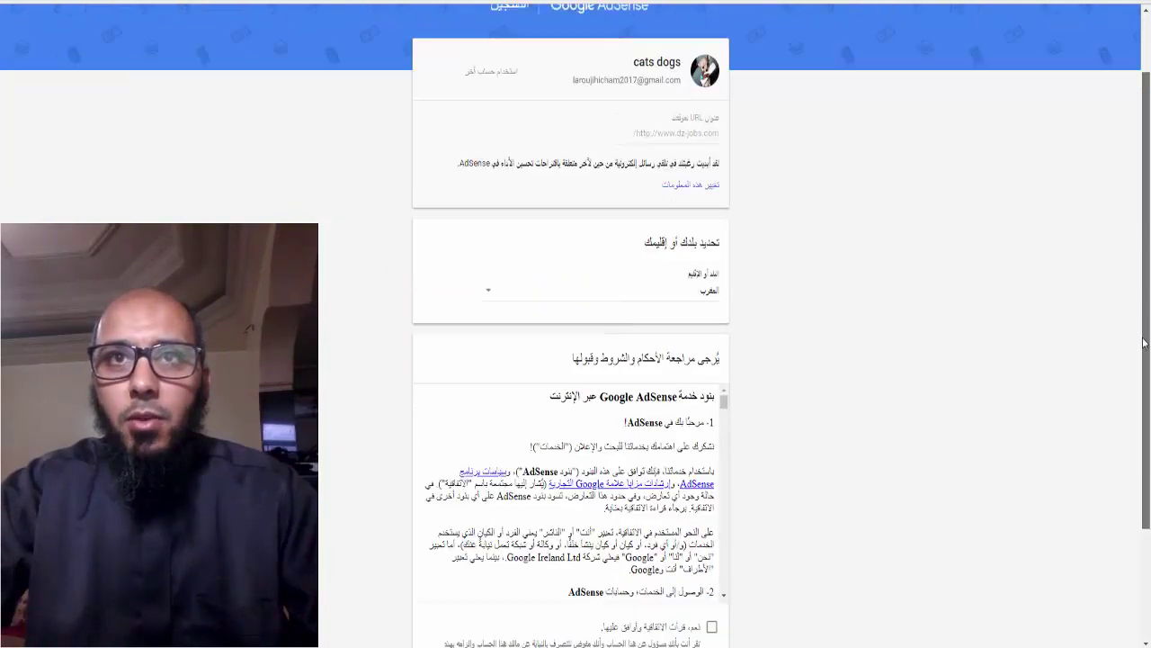
{"action": "scroll", "coordinate": [730, 324], "scroll_direction": "down", "scroll_amount": 15}
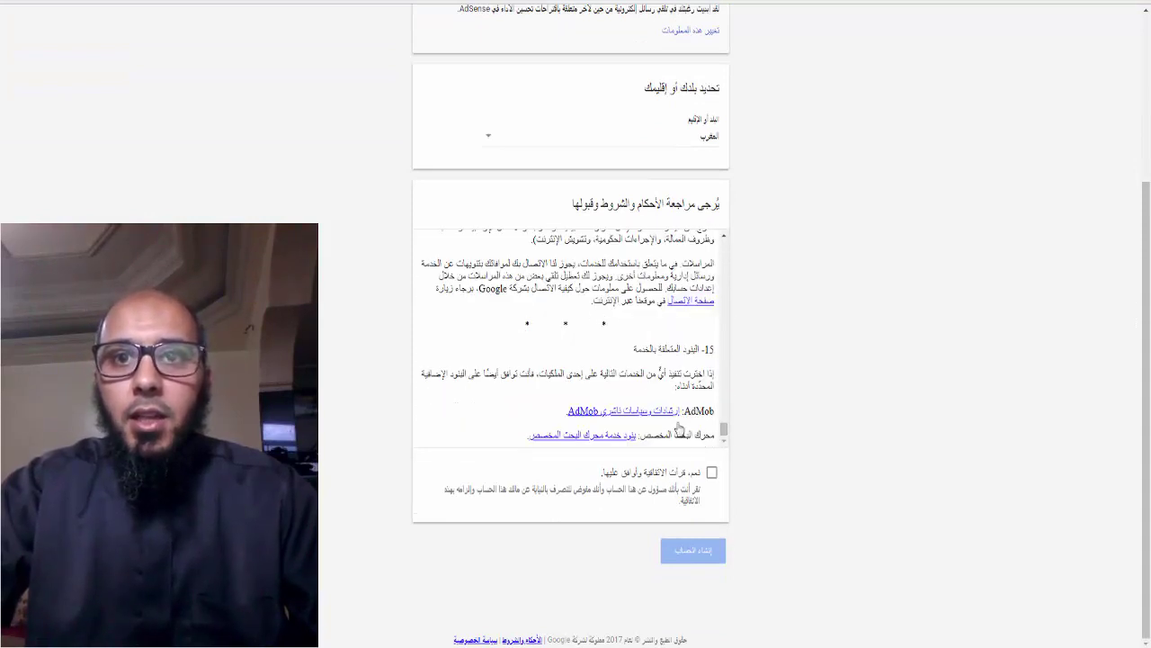
{"action": "left_click", "coordinate": [712, 472]}
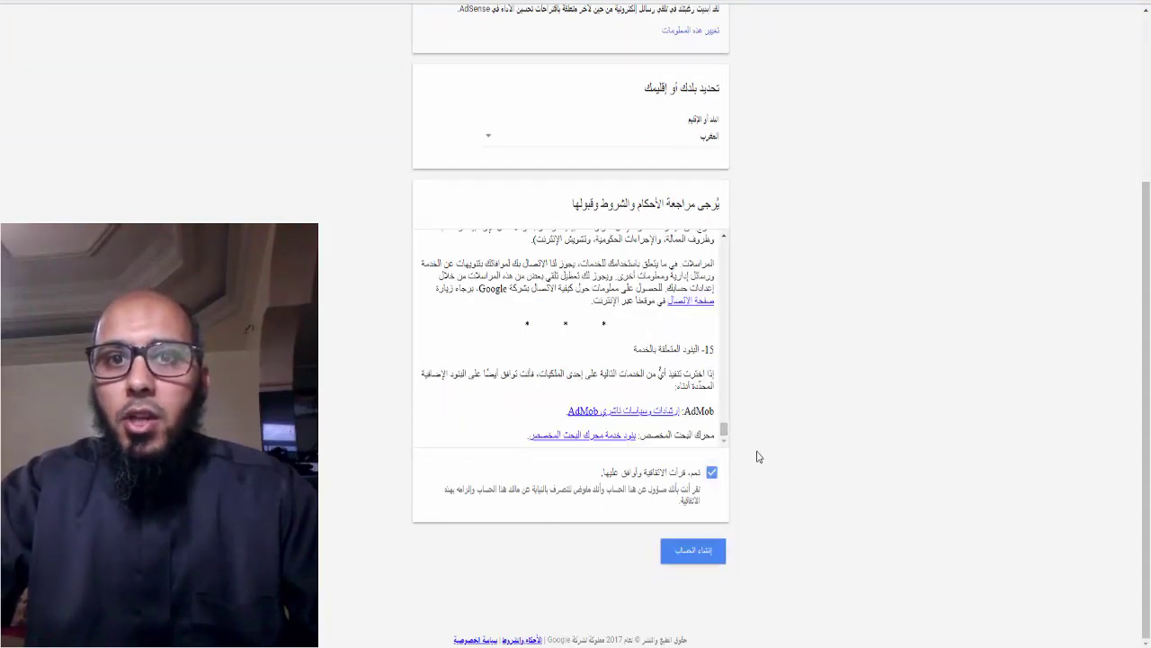
{"action": "left_click", "coordinate": [707, 558]}
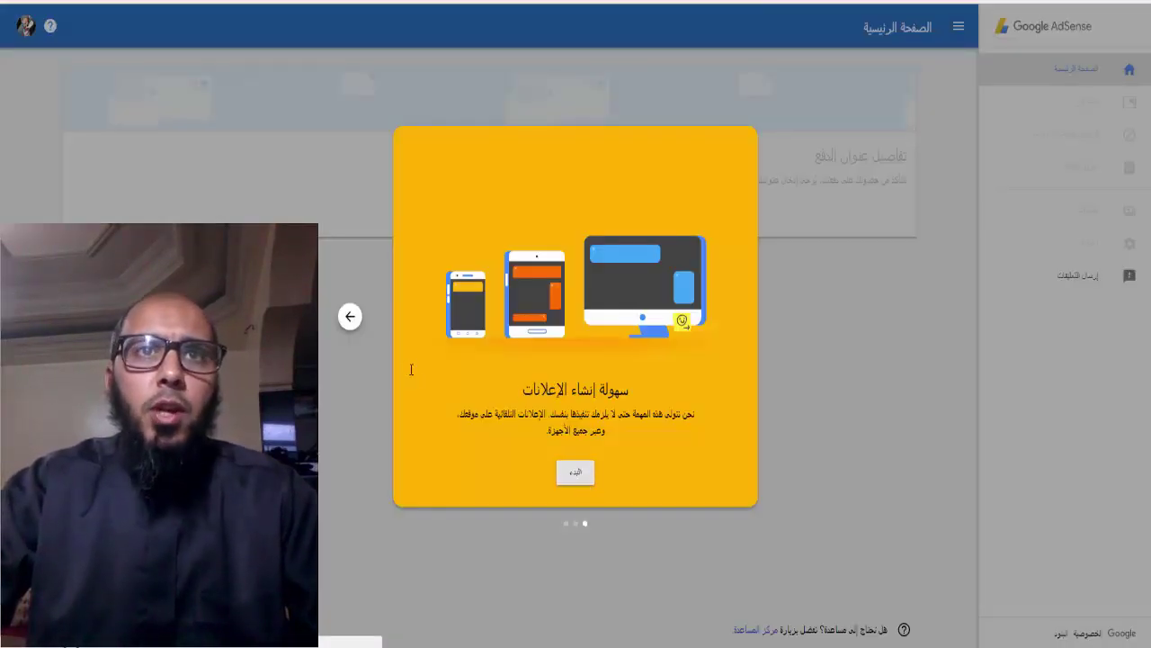
Go back to the first welcome slide and close the tour to begin
{"action": "left_click", "coordinate": [352, 319]}
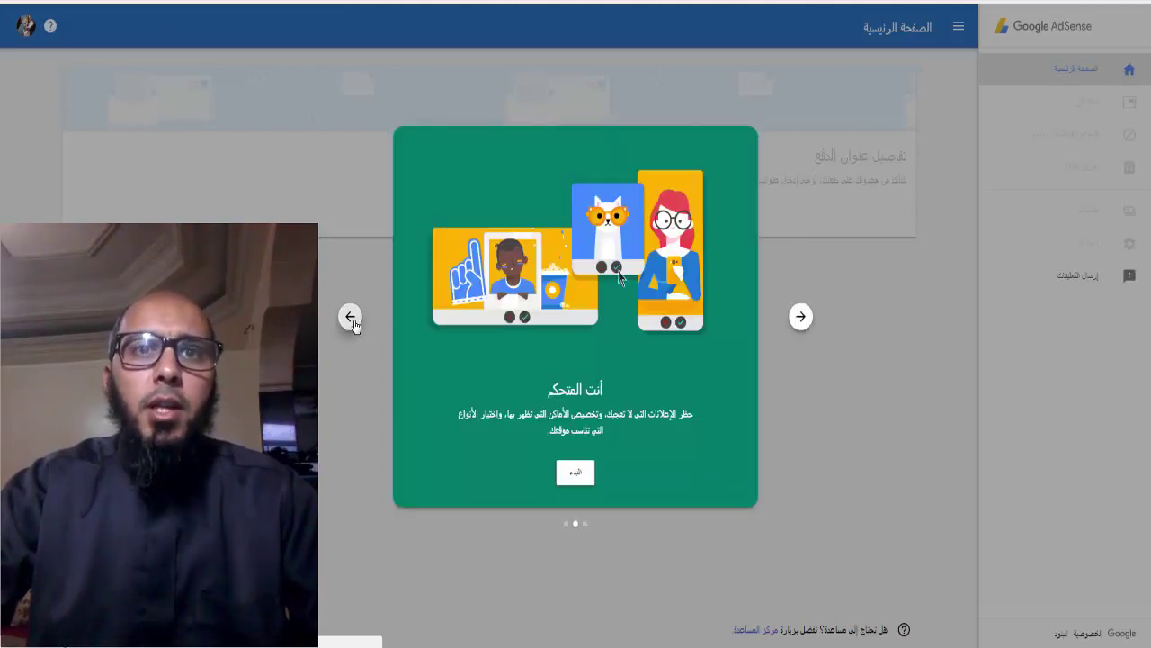
{"action": "left_click", "coordinate": [352, 319]}
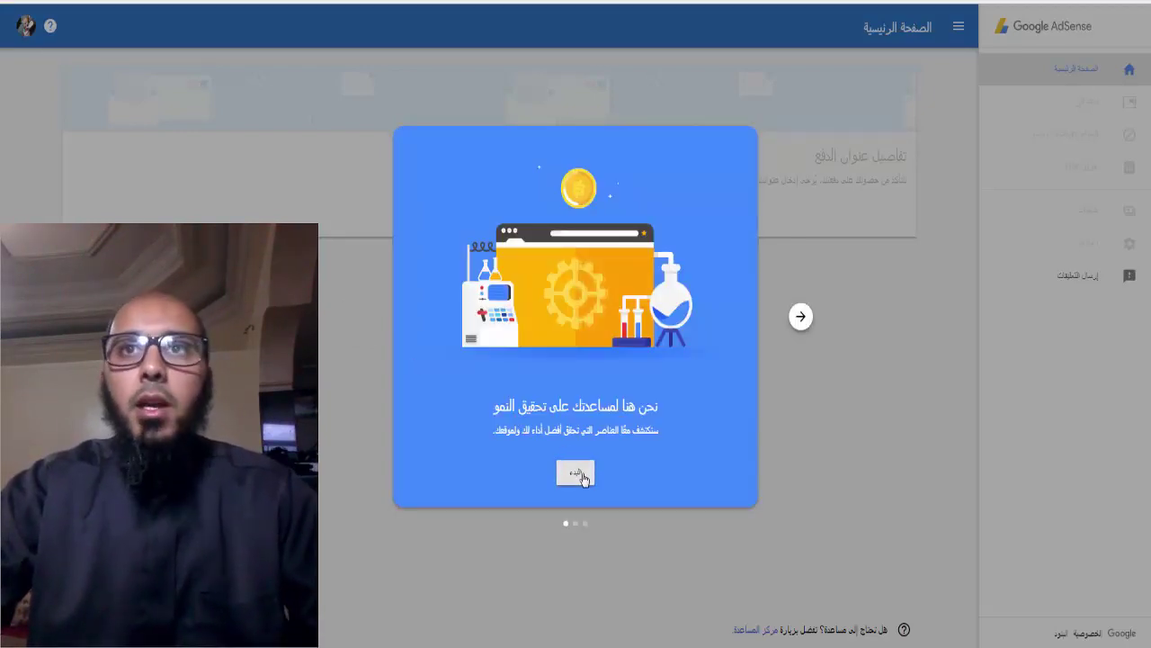
{"action": "left_click", "coordinate": [576, 473]}
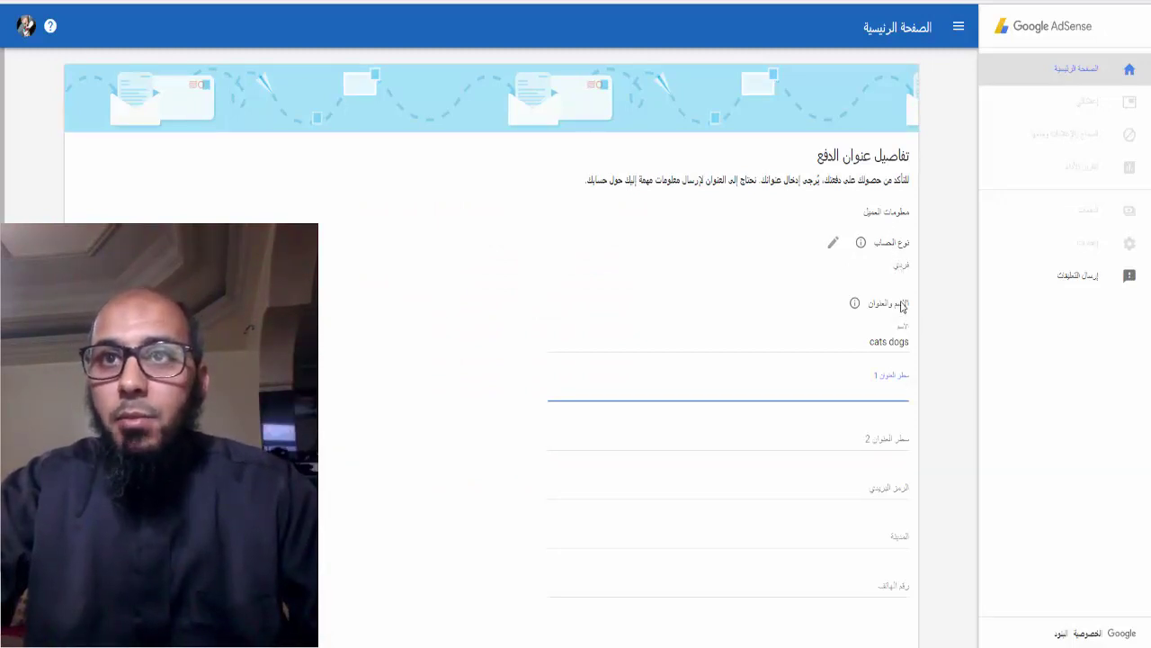
Replace the name on the payment form with the account holder's full name
{"action": "left_click_drag", "start_coordinate": [867, 342], "coordinate": [914, 348]}
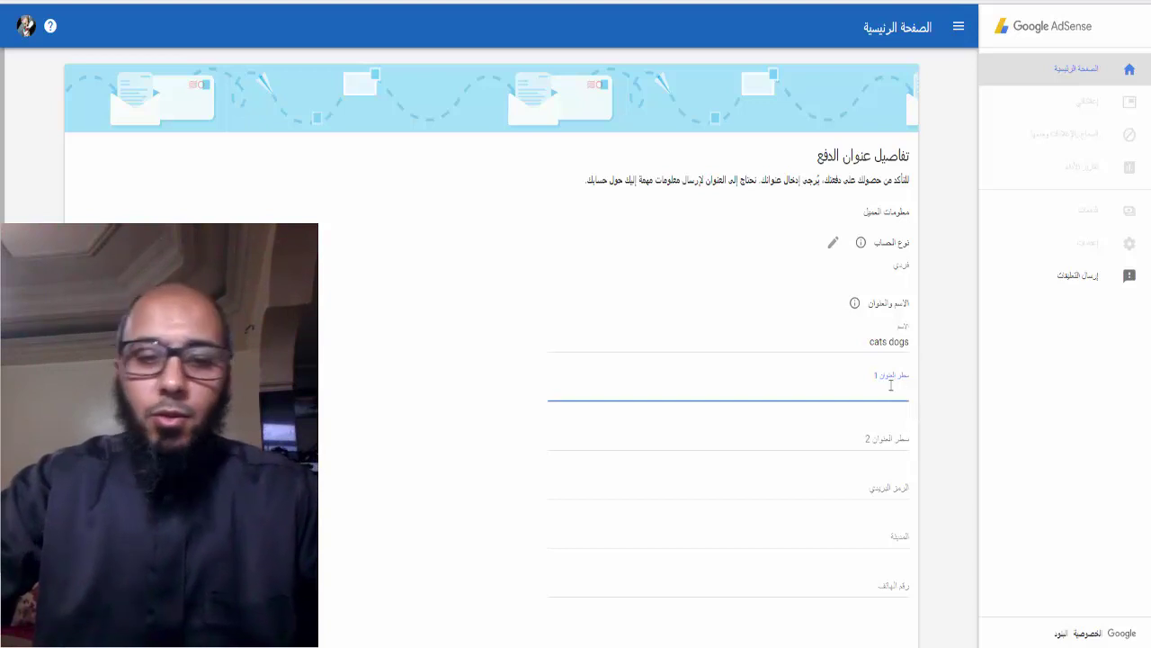
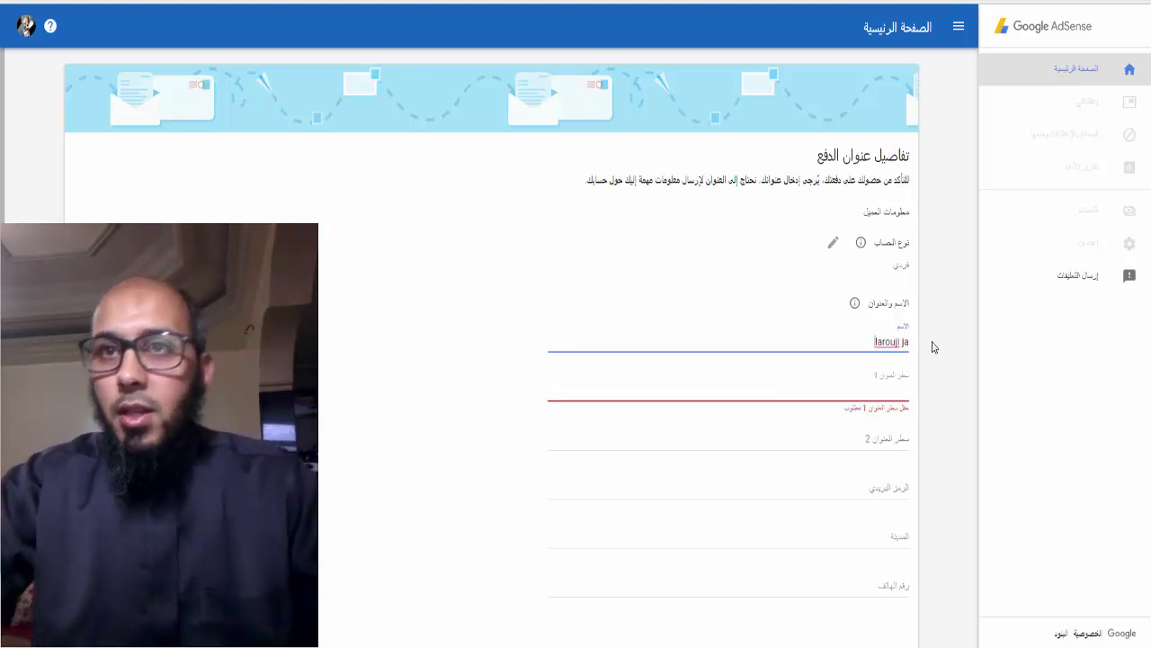
Fill in the first address line and the suggested postal code
{"action": "left_click", "coordinate": [904, 389]}
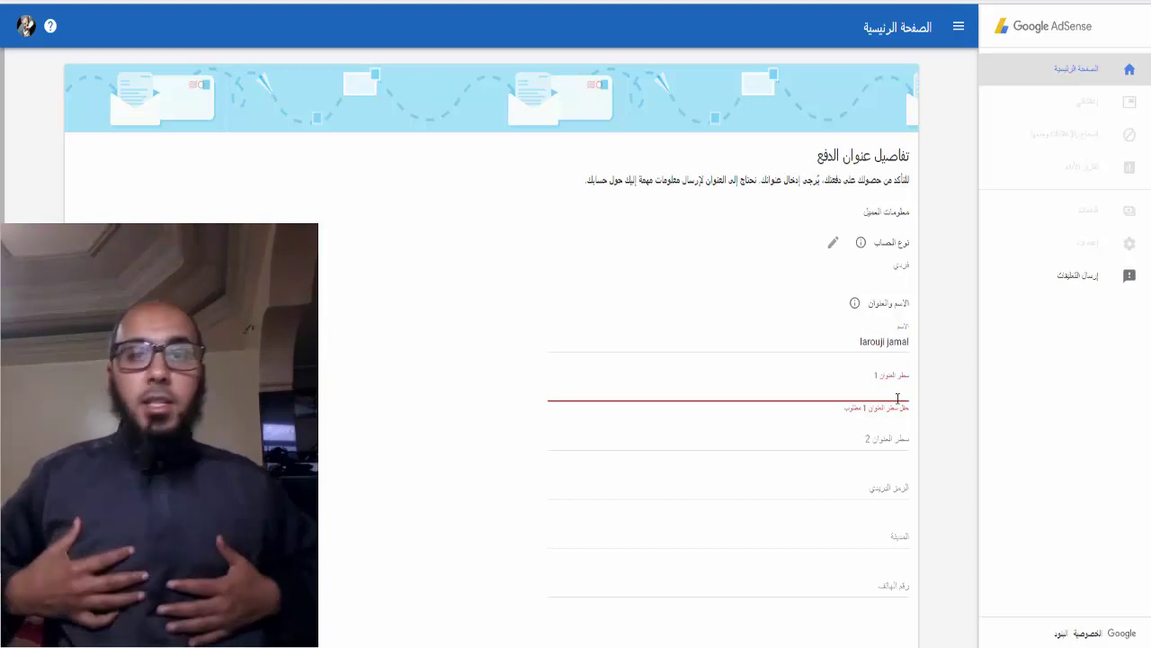
{"action": "type", "text": "av"}
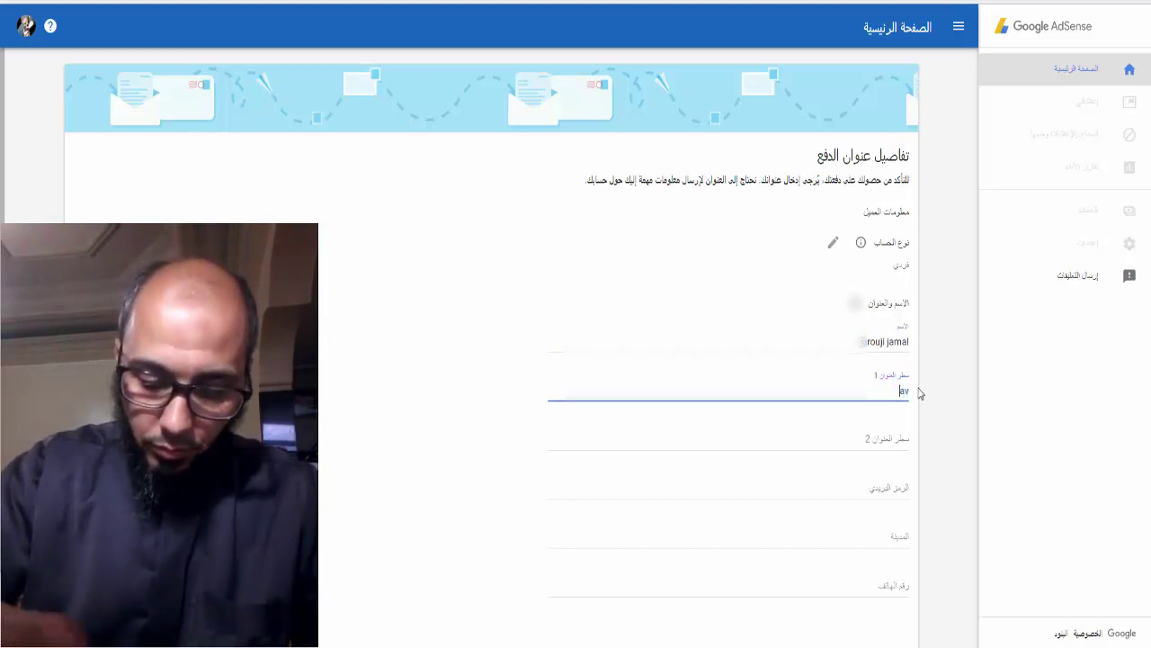
{"action": "key", "text": "ctrl+v"}
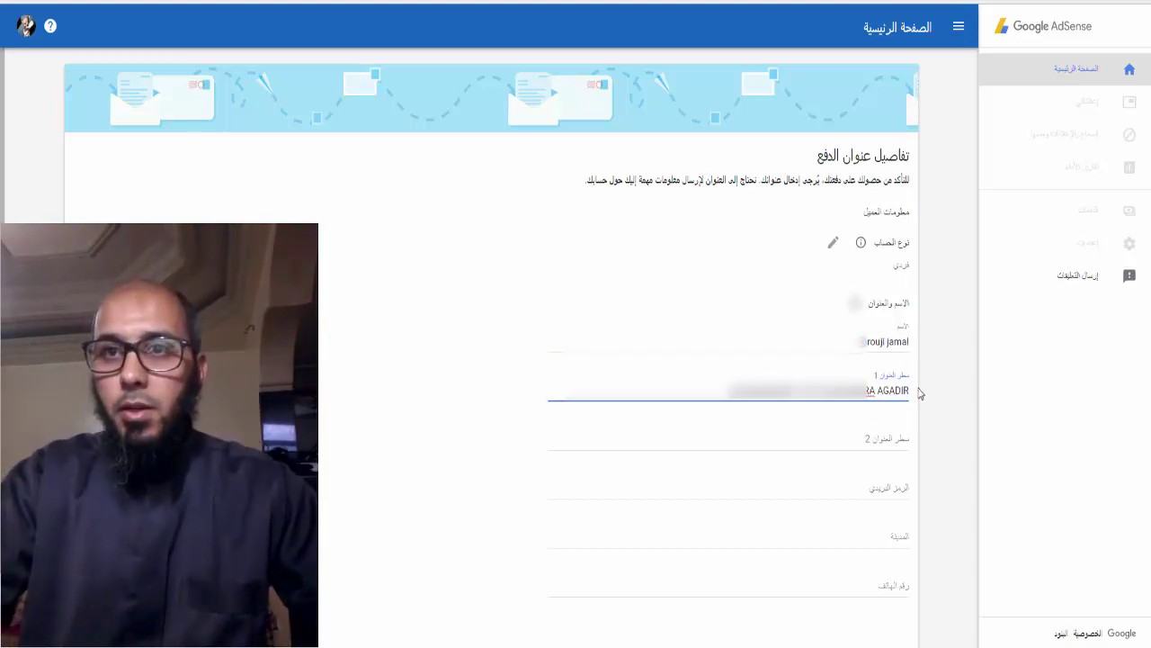
{"action": "left_click", "coordinate": [907, 492]}
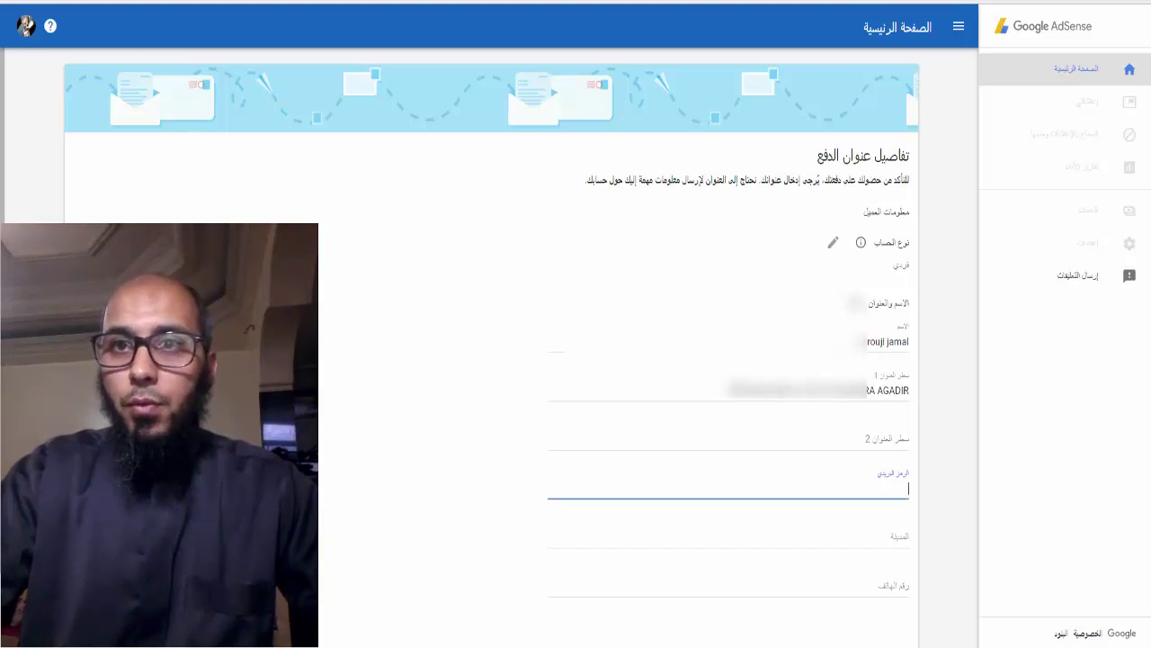
{"action": "left_click", "coordinate": [902, 487]}
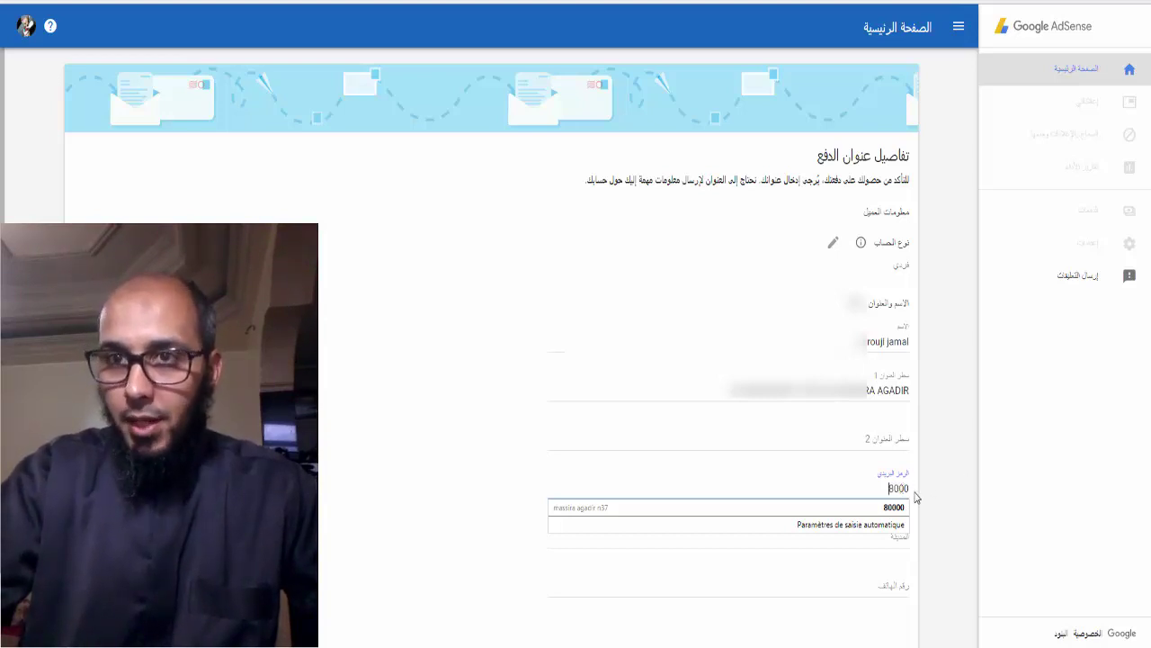
{"action": "left_click", "coordinate": [921, 483]}
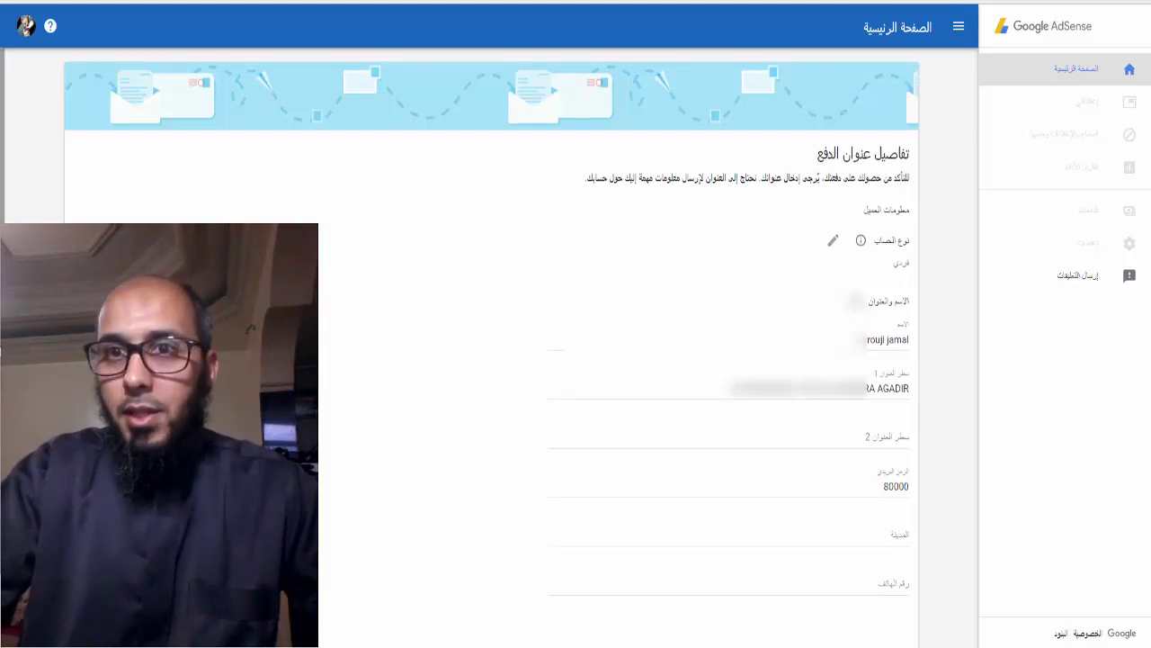
{"action": "scroll", "coordinate": [811, 457], "scroll_direction": "down", "scroll_amount": 1}
Fill in the city and the phone number from the autofill suggestions
{"action": "left_click", "coordinate": [812, 457]}
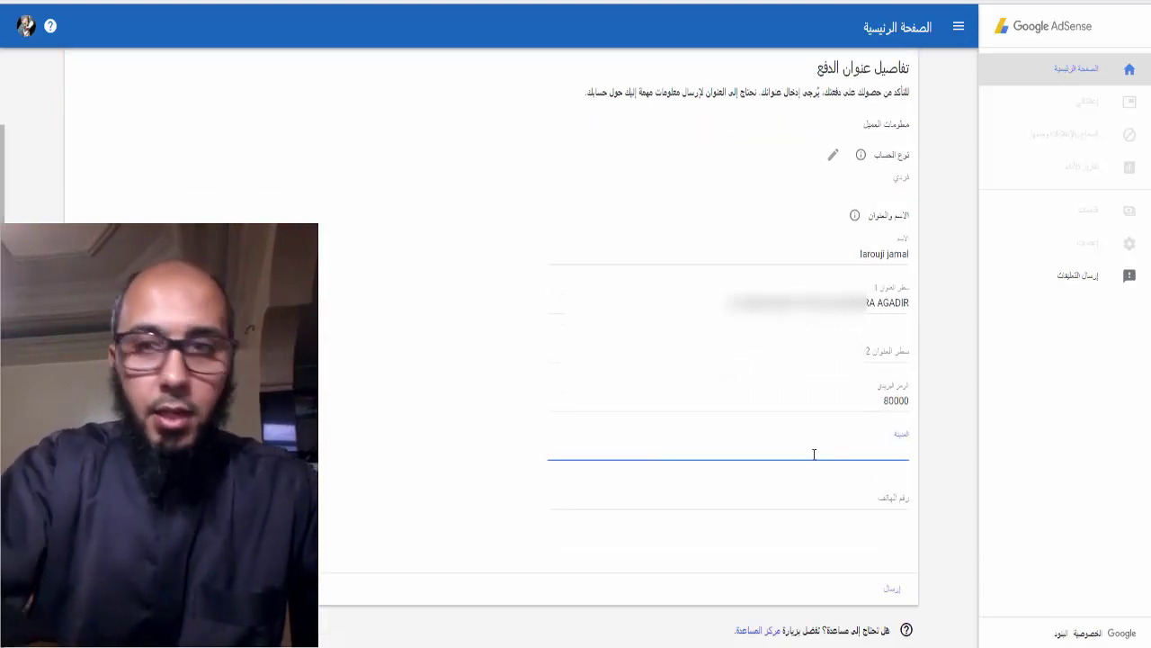
{"action": "type", "text": "AG"}
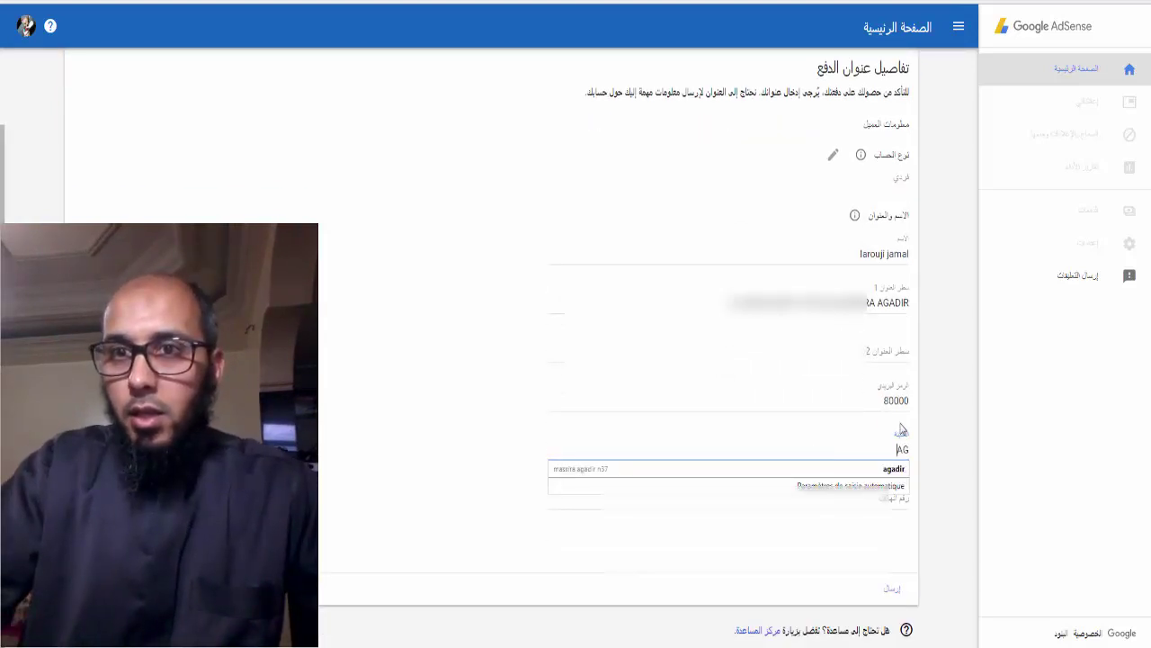
{"action": "left_click", "coordinate": [898, 475]}
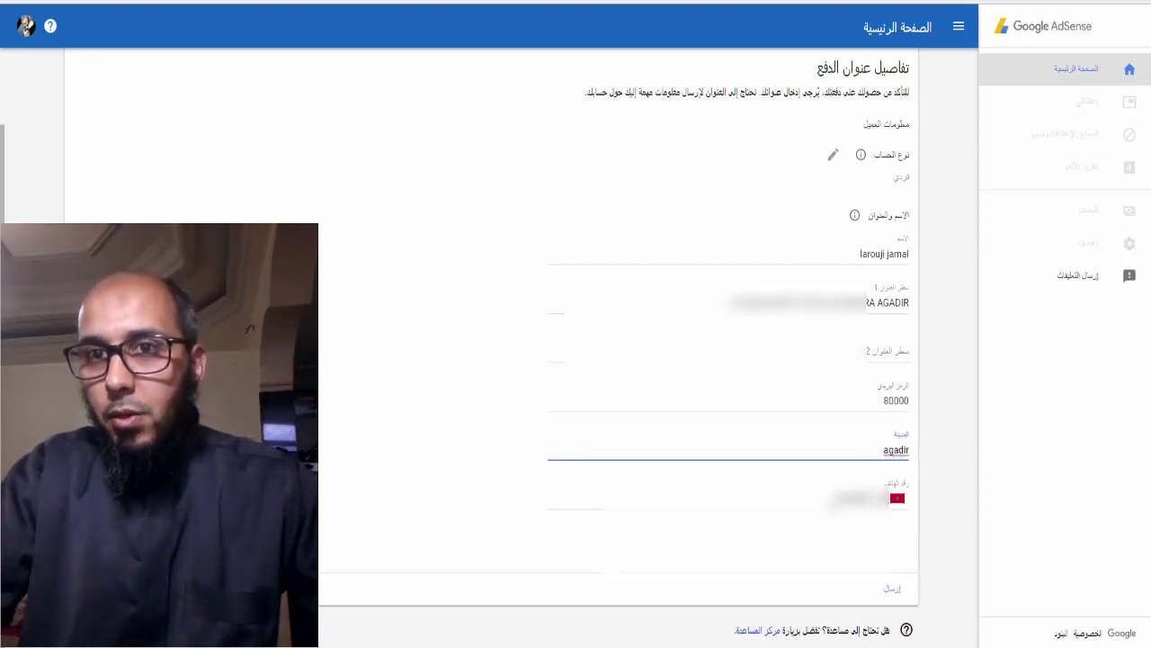
{"action": "left_click", "coordinate": [728, 500]}
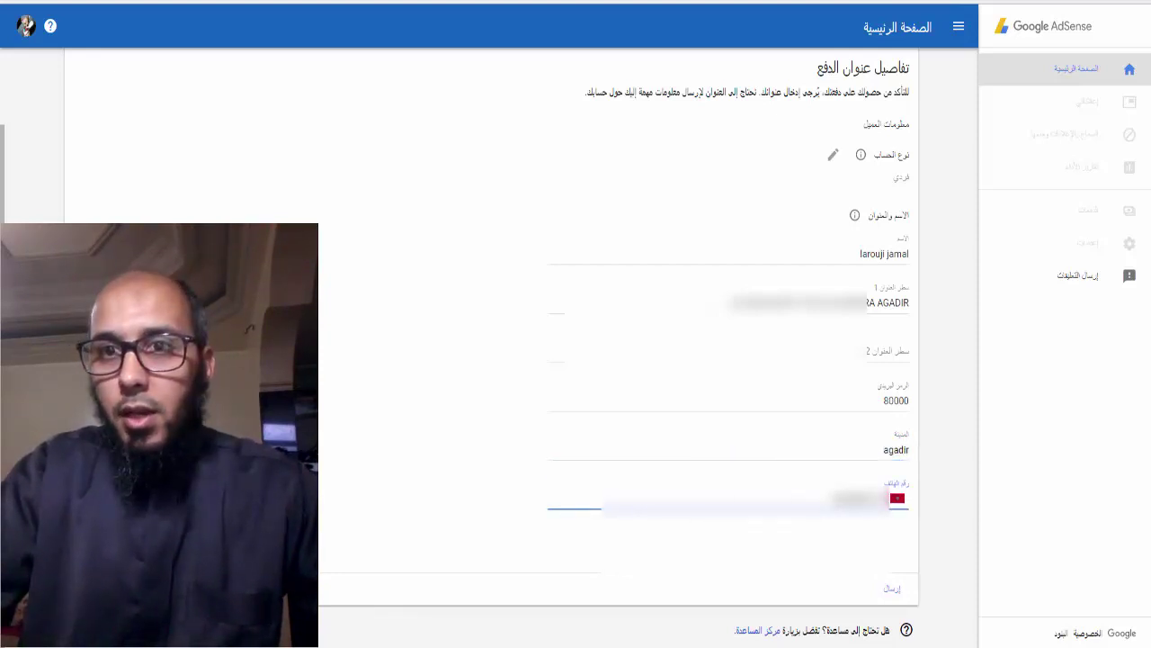
{"action": "key", "text": "Down"}
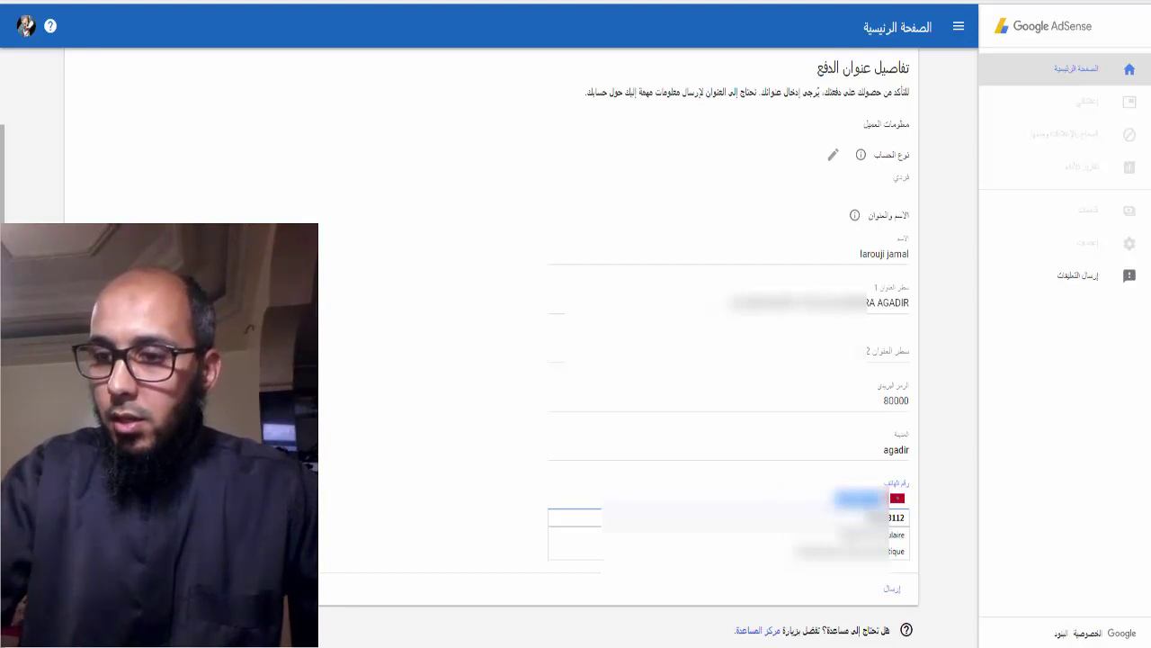
{"action": "key", "text": "Return"}
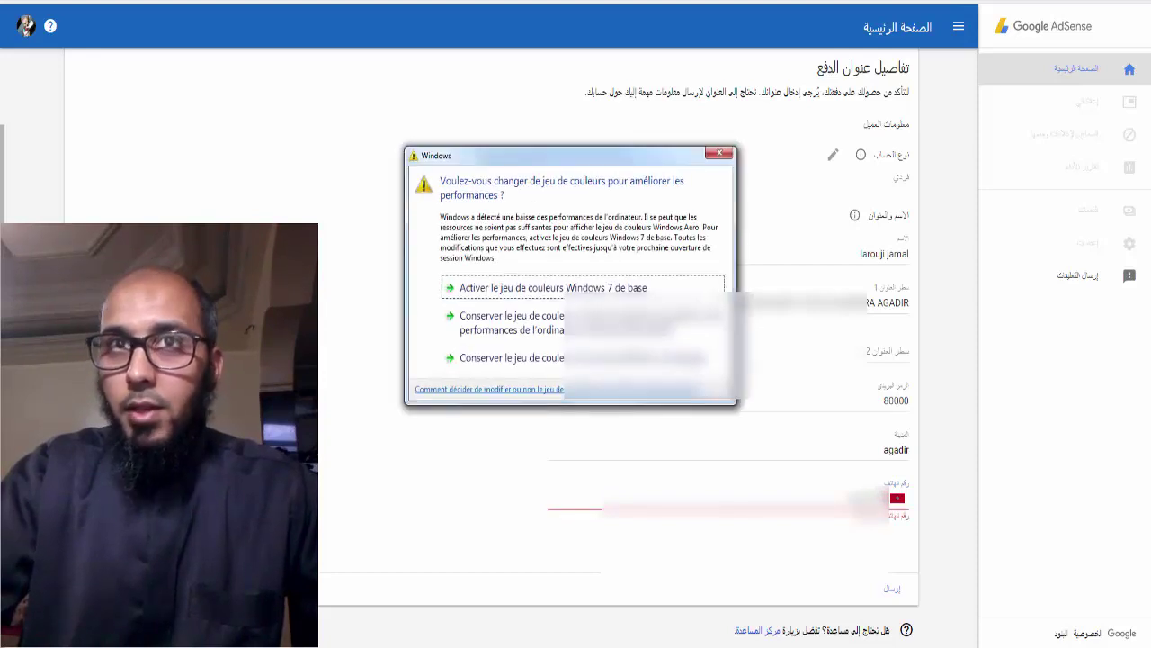
{"action": "left_click", "coordinate": [720, 155]}
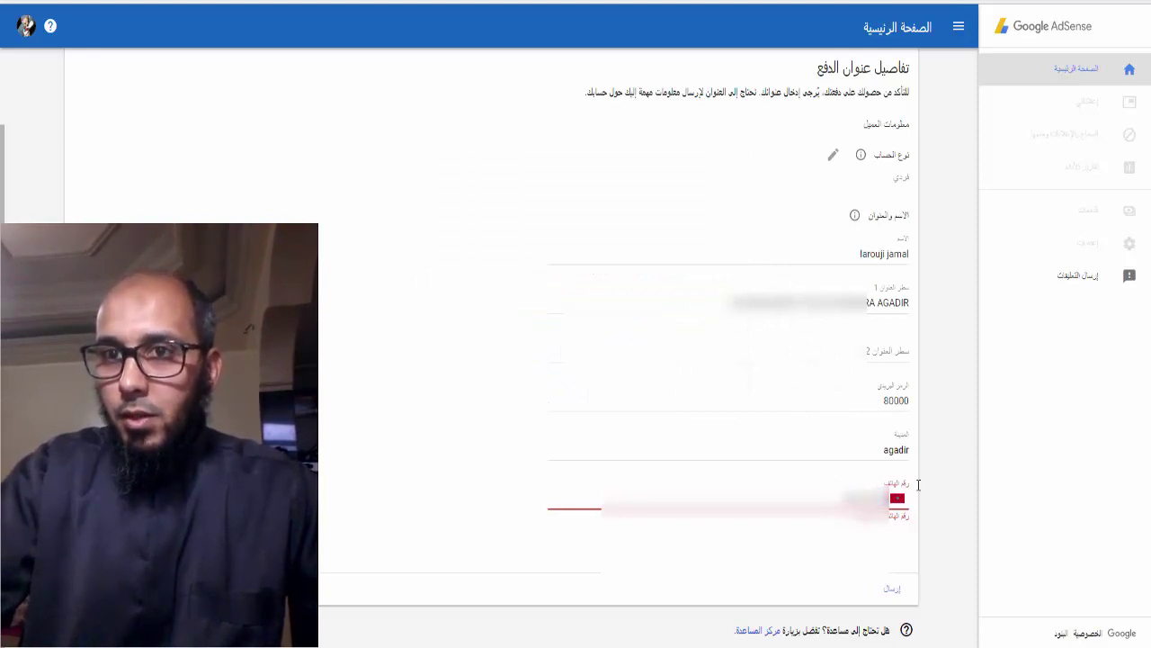
{"action": "left_click", "coordinate": [951, 539]}
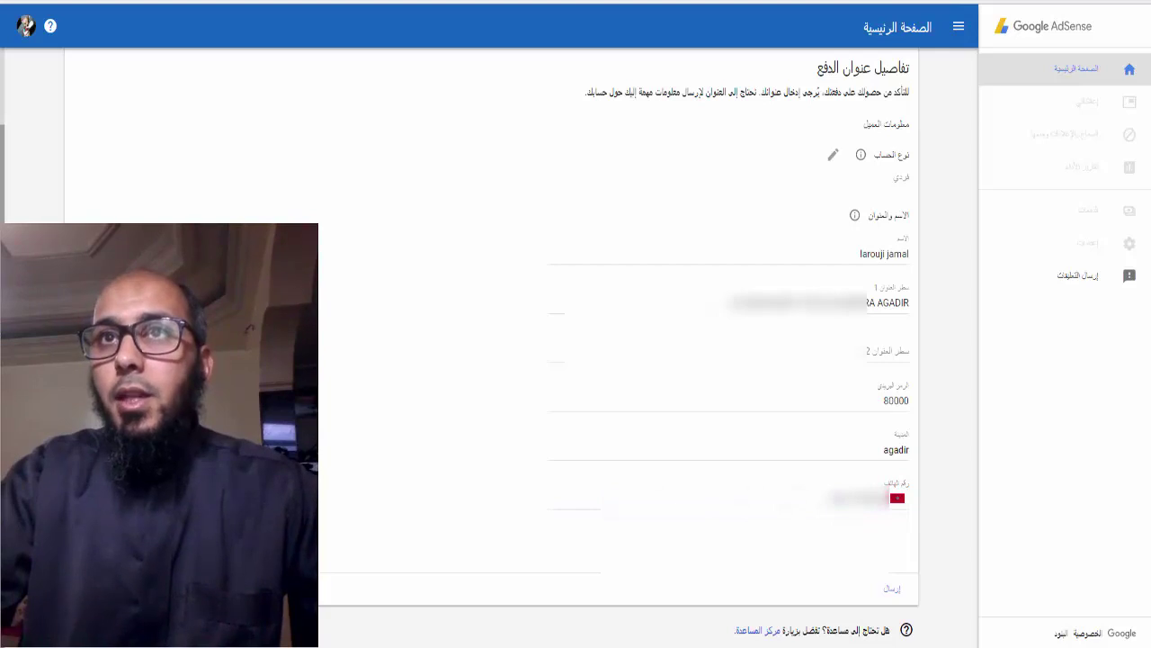
{"action": "scroll", "coordinate": [780, 220], "scroll_direction": "up", "scroll_amount": 1}
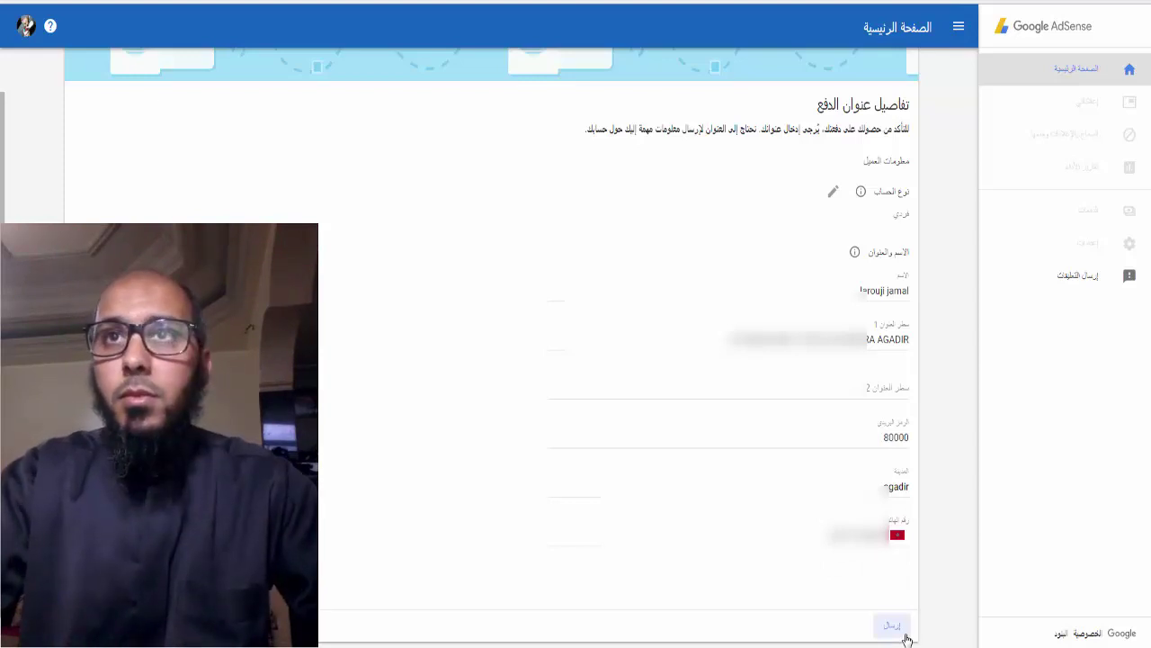
Submit the payment address and copy the displayed ad code snippet
{"action": "left_click", "coordinate": [911, 599]}
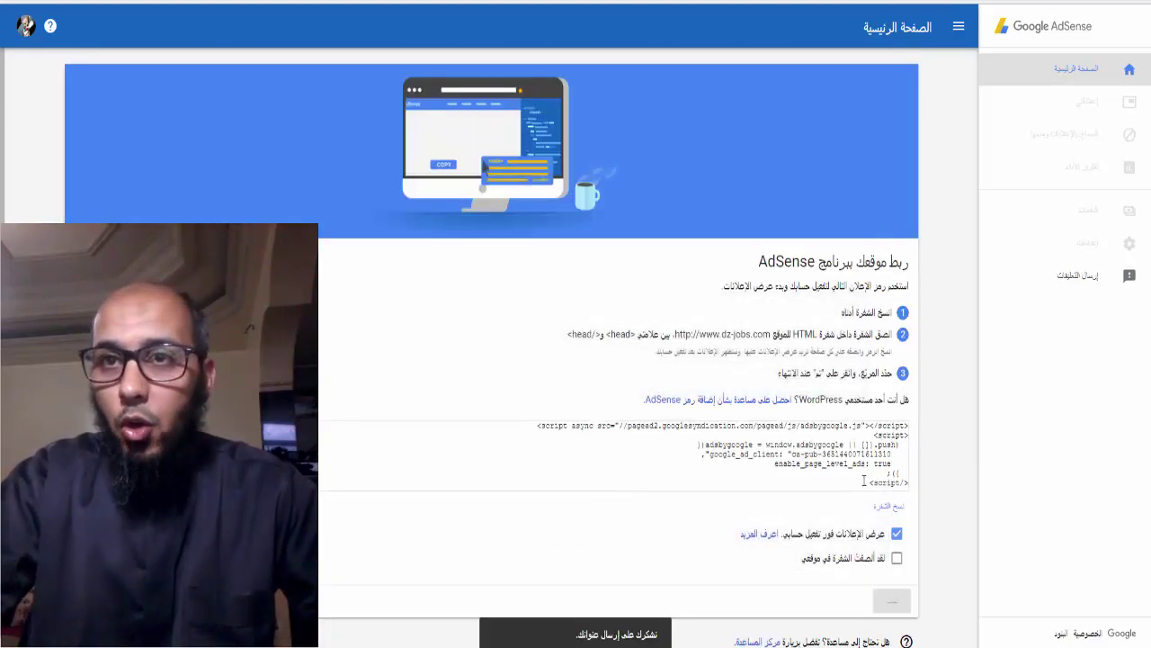
{"action": "left_click_drag", "start_coordinate": [864, 482], "coordinate": [895, 444]}
{"action": "right_click", "coordinate": [895, 443]}
{"action": "left_click", "coordinate": [902, 447]}
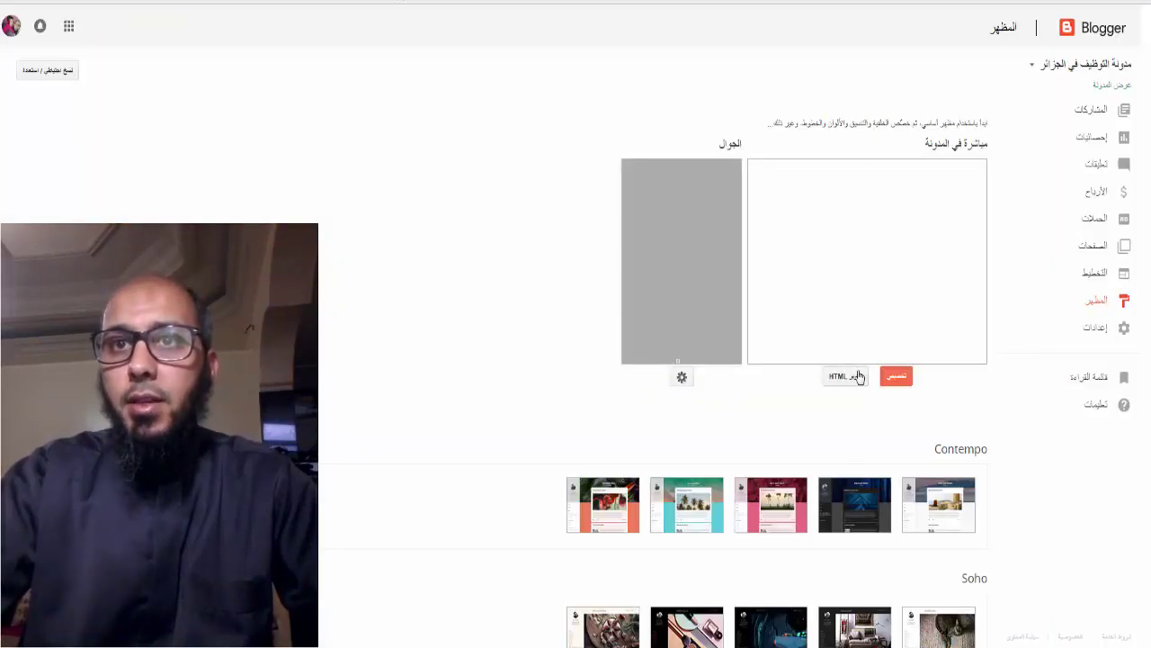
Paste the AdSense script after the <head> tag in the theme HTML and save the theme
{"action": "left_click", "coordinate": [845, 376]}
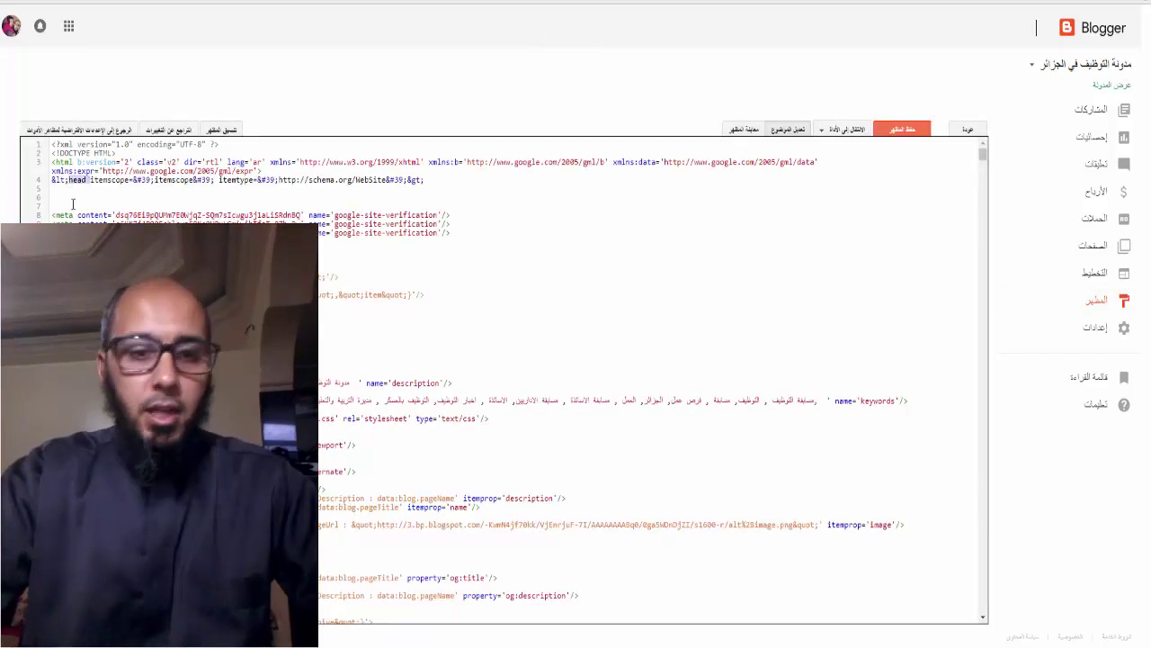
{"action": "left_click", "coordinate": [68, 189]}
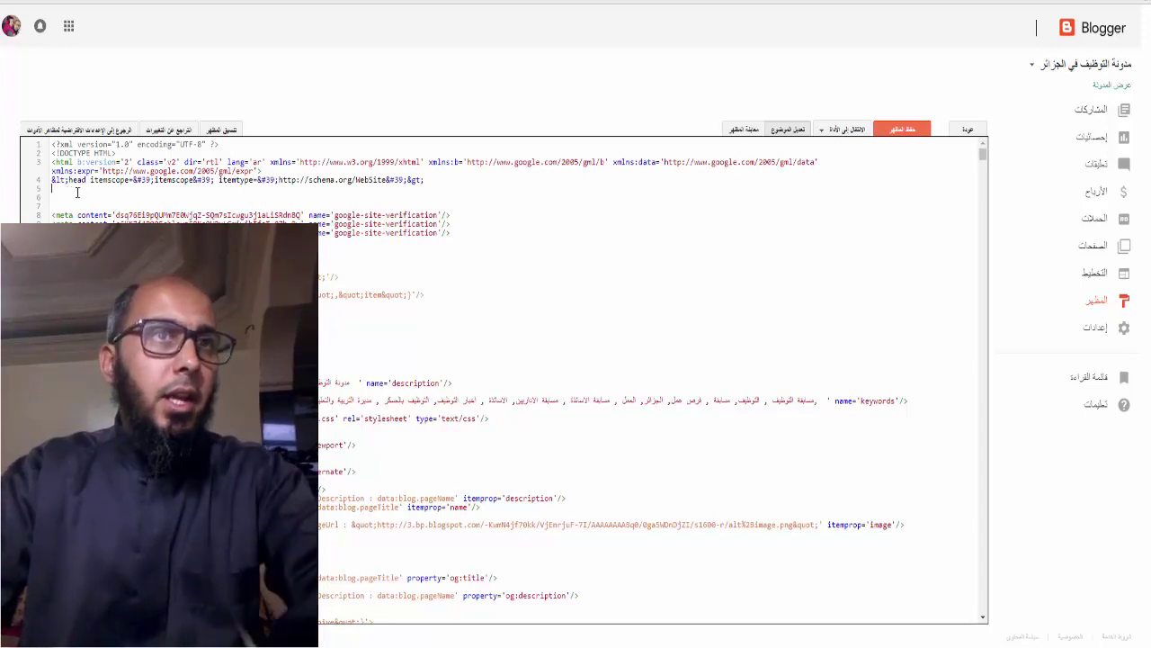
{"action": "key", "text": "ctrl+v"}
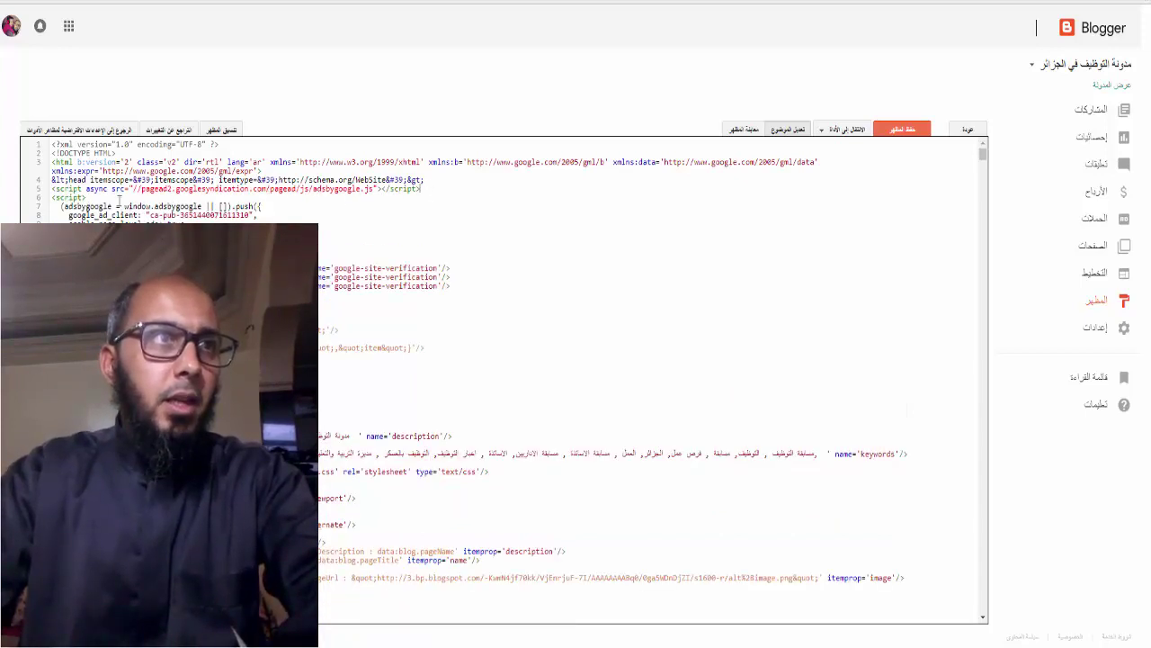
{"action": "key", "text": "Return"}
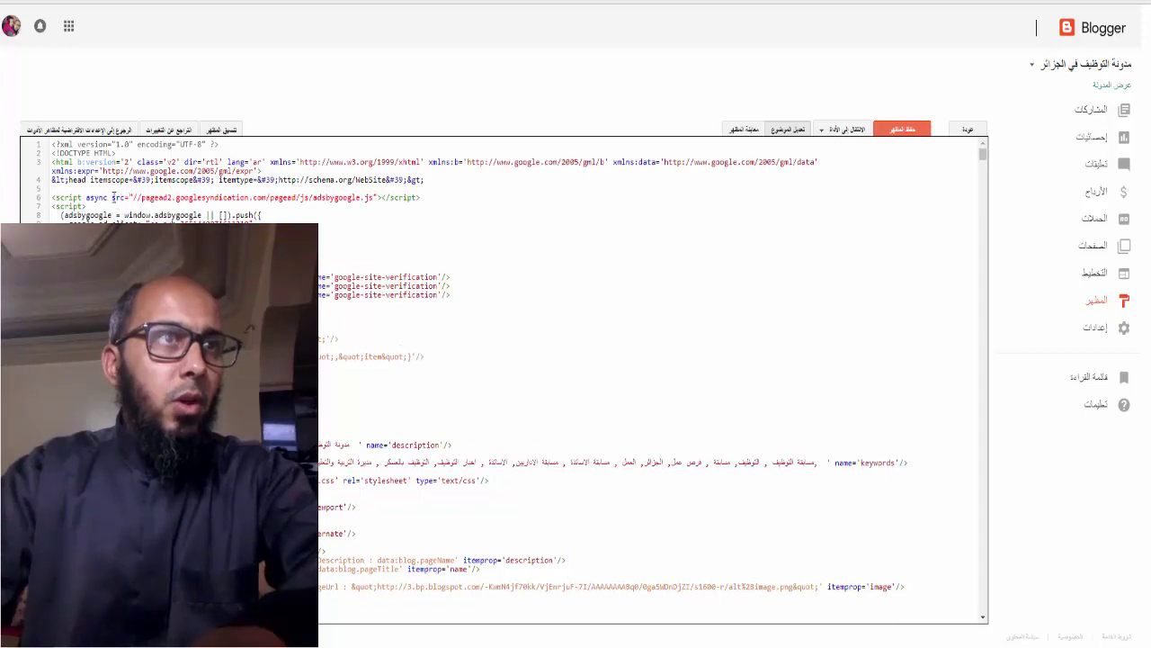
{"action": "key", "text": "BackSpace"}
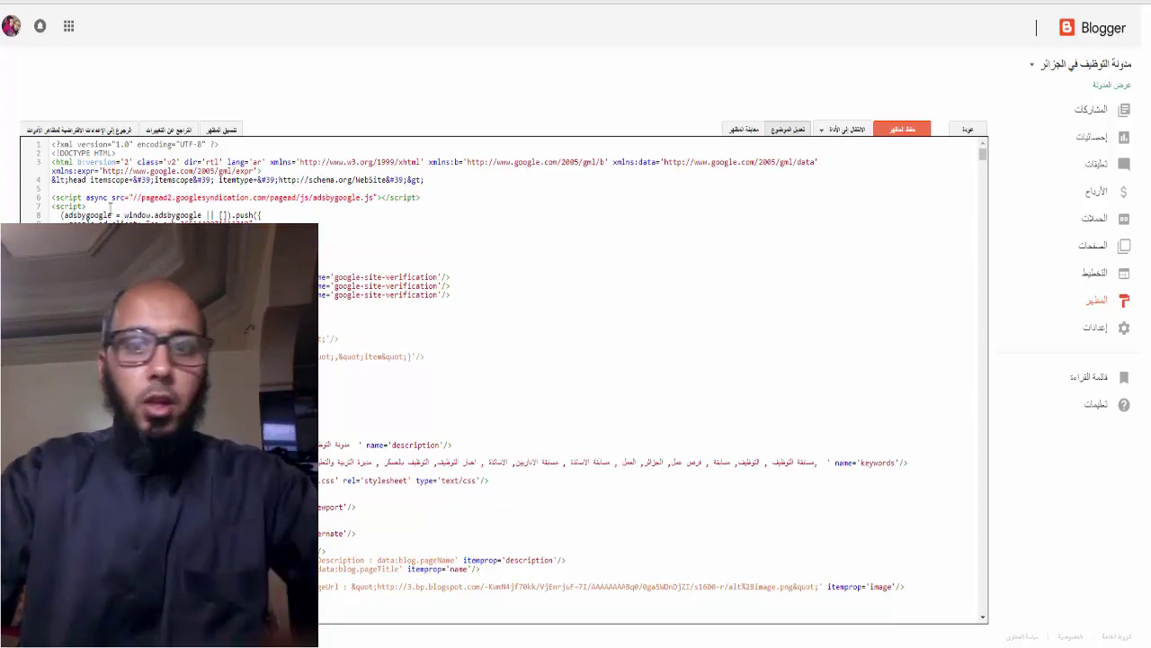
{"action": "key", "text": "BackSpace"}
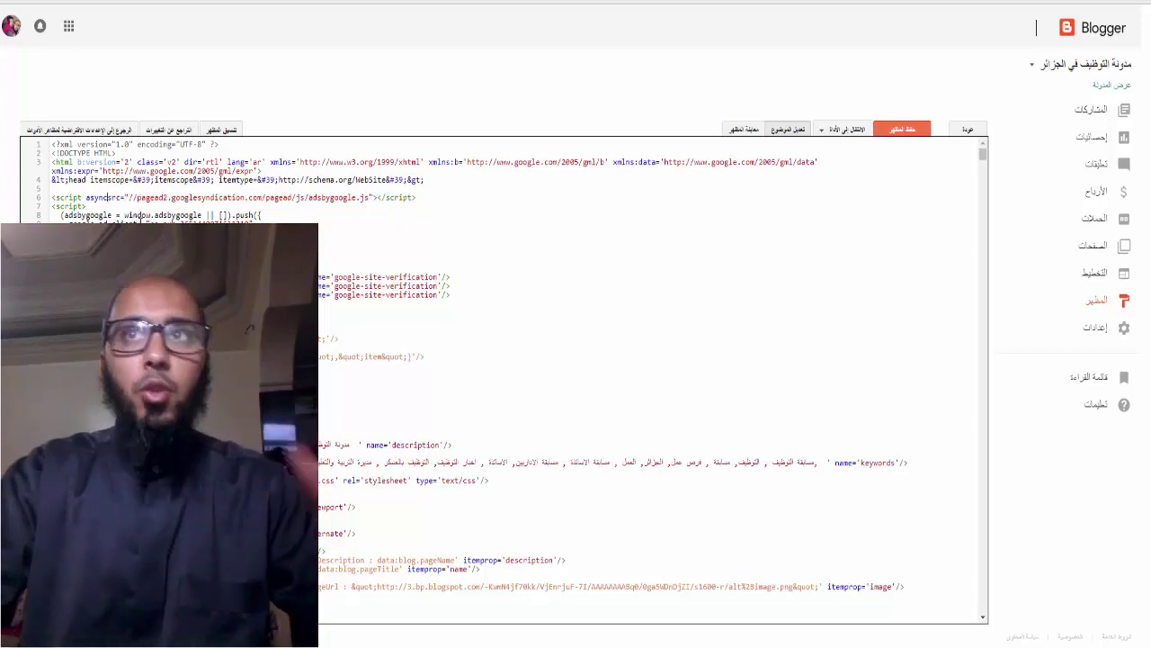
{"action": "left_click", "coordinate": [902, 129]}
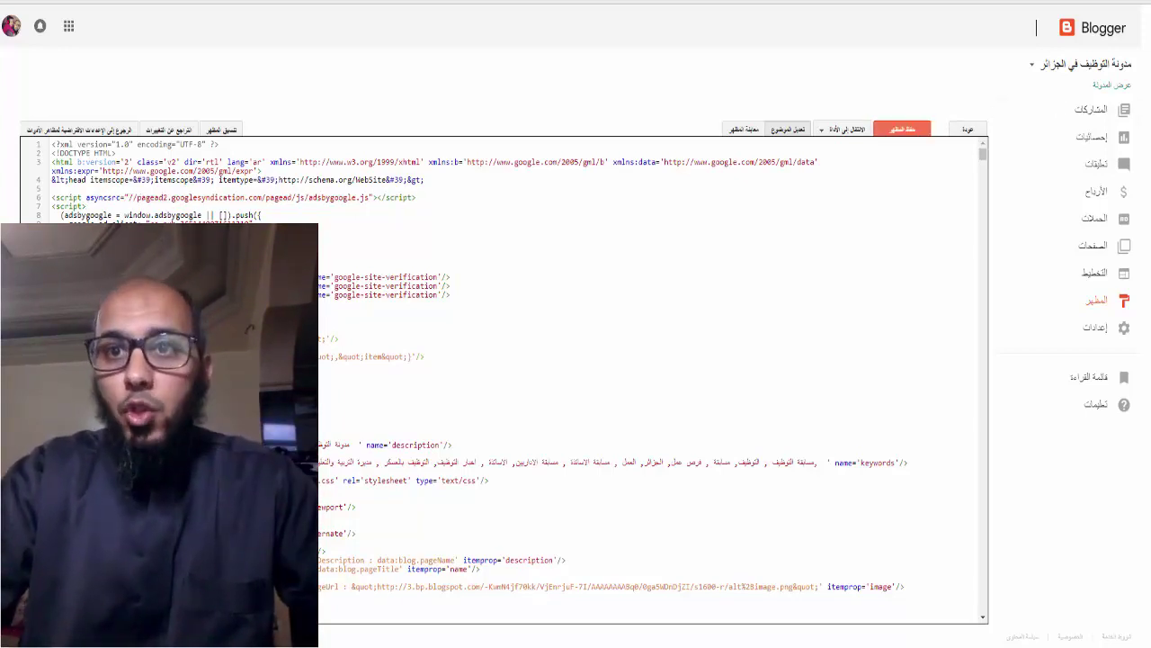
{"action": "key", "text": "ctrl+Tab"}
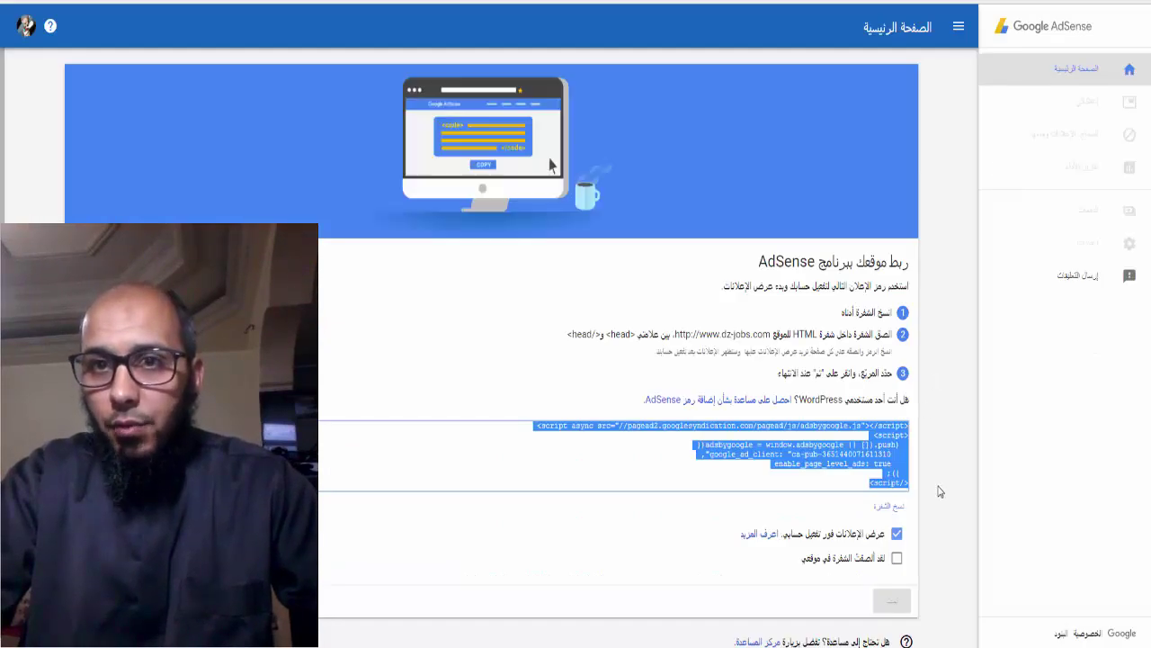
Confirm the code is pasted on the site, finish, and show the ad code again
{"action": "left_click", "coordinate": [897, 559]}
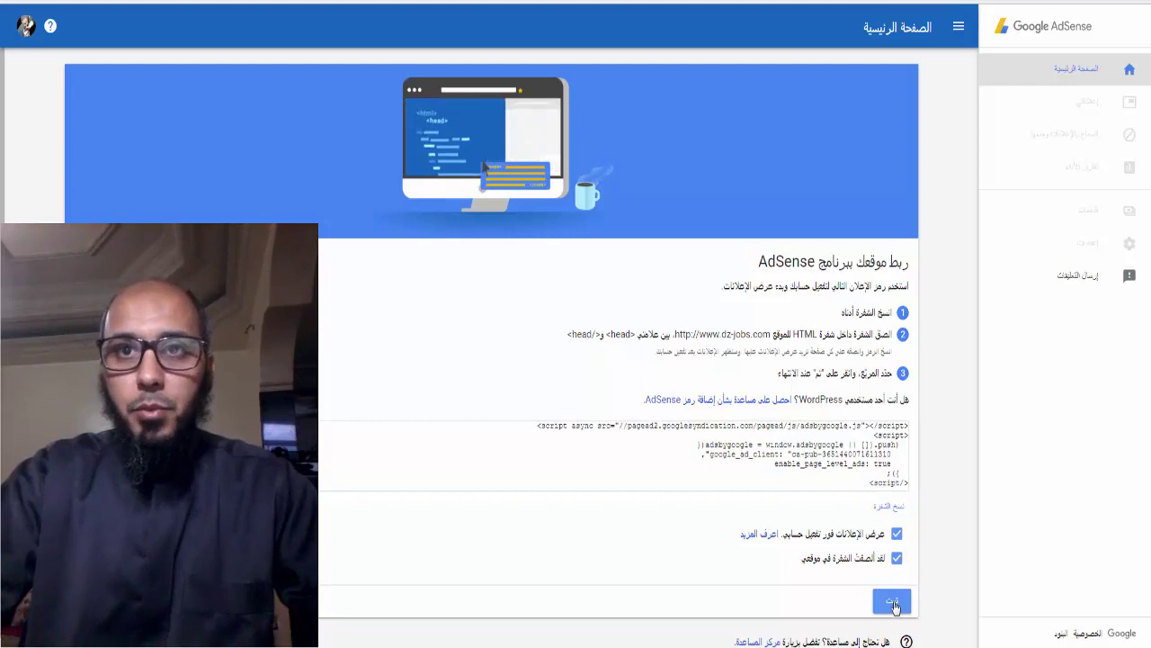
{"action": "left_click", "coordinate": [891, 600]}
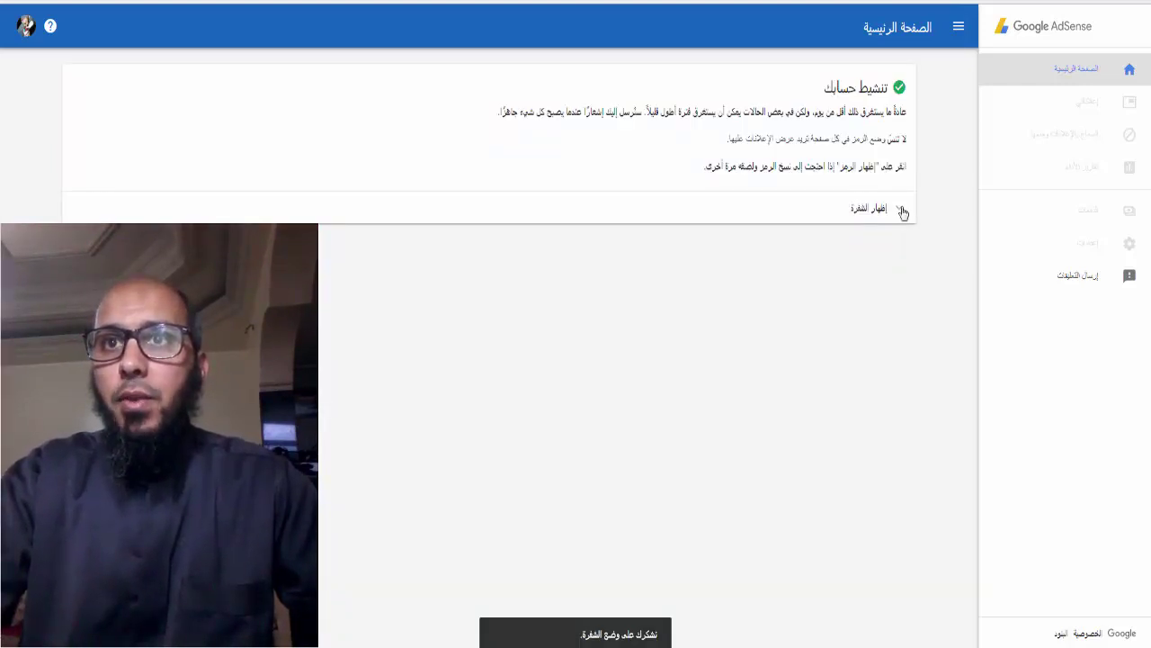
{"action": "left_click", "coordinate": [902, 209]}
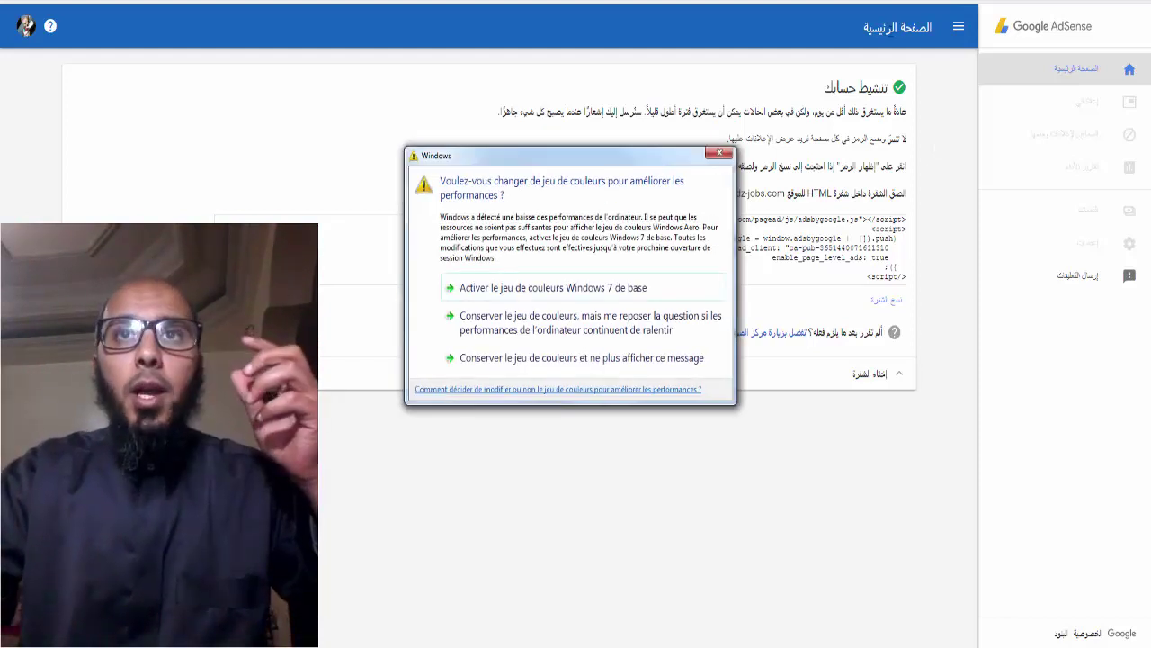
{"action": "left_click", "coordinate": [725, 155]}
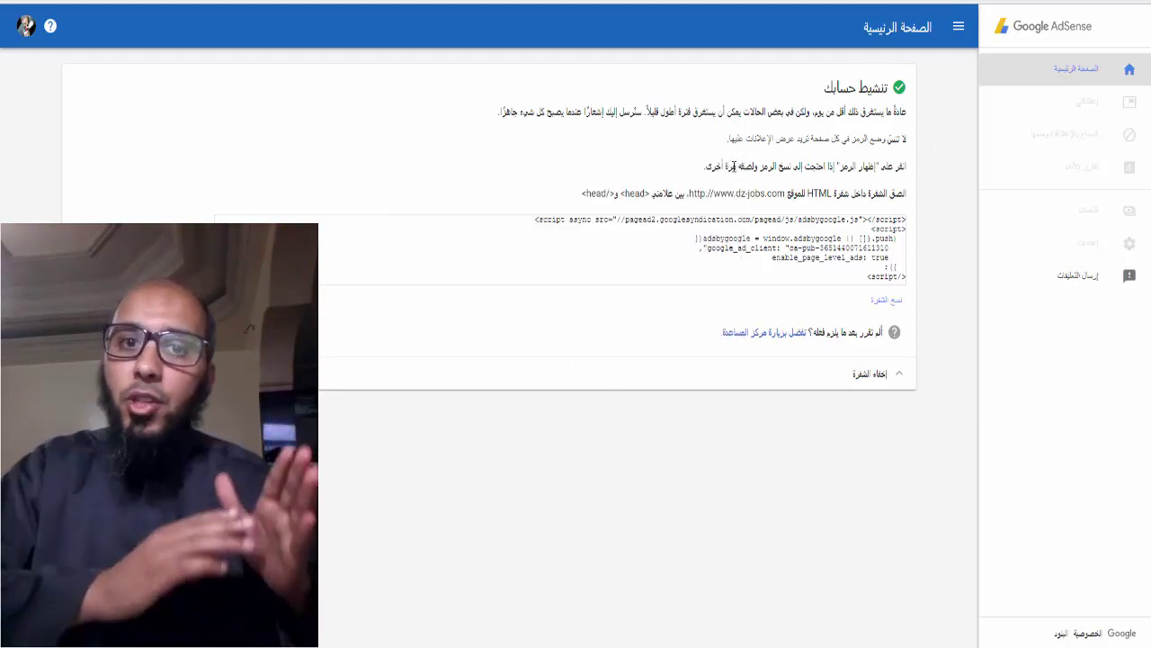